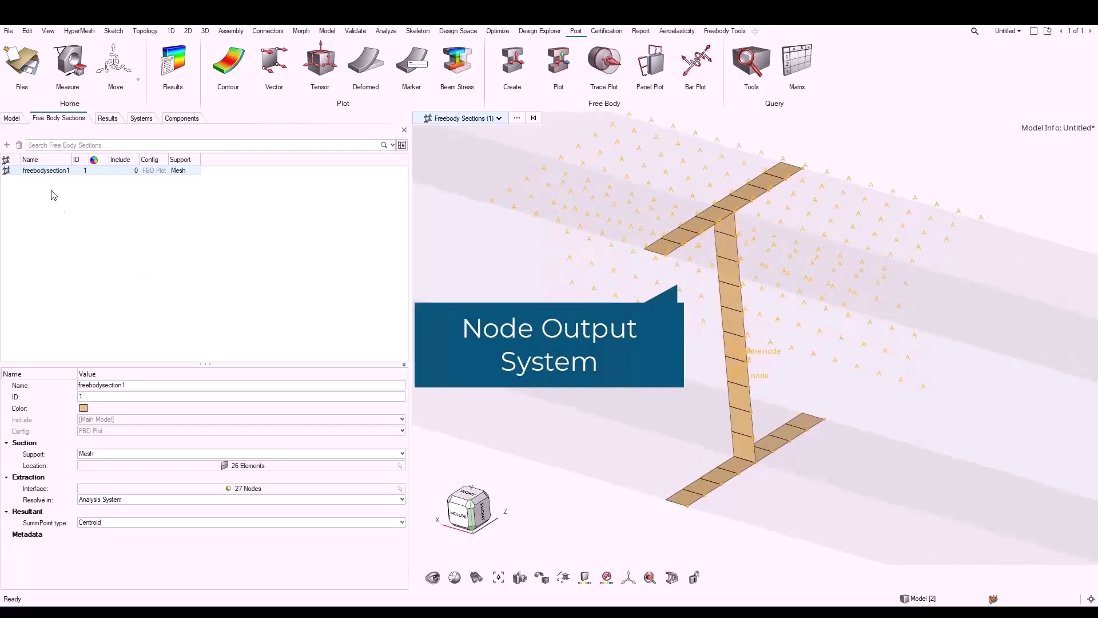
- Create free body plot fbdplot1 for freebodysection1 to draw its X, Y, Z force values
{"action": "left_click", "coordinate": [33, 172]}
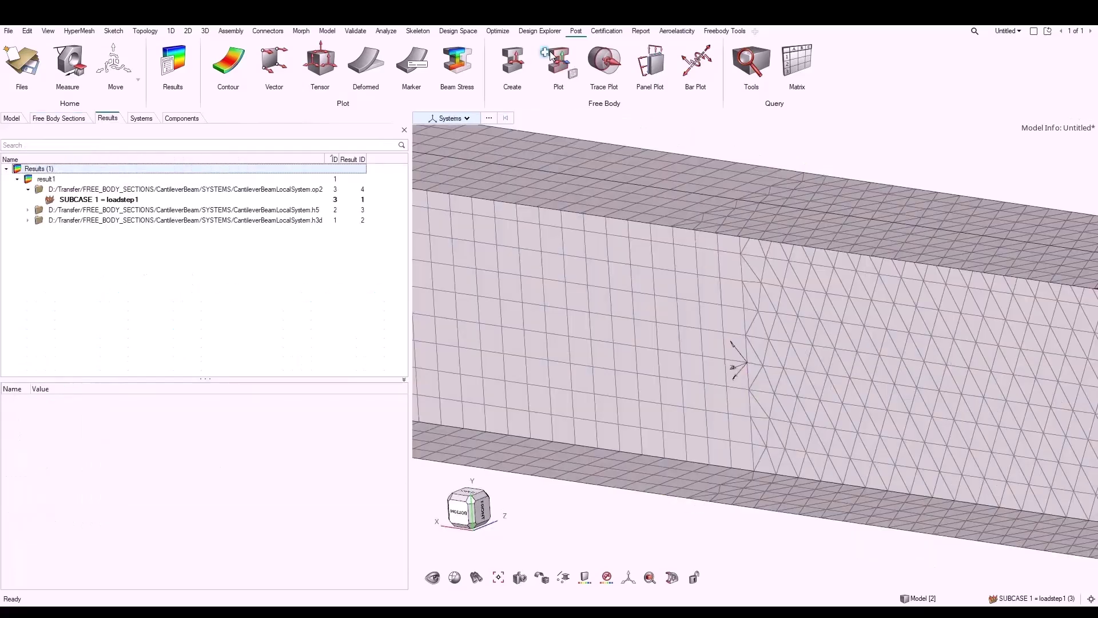
{"action": "left_click", "coordinate": [559, 64]}
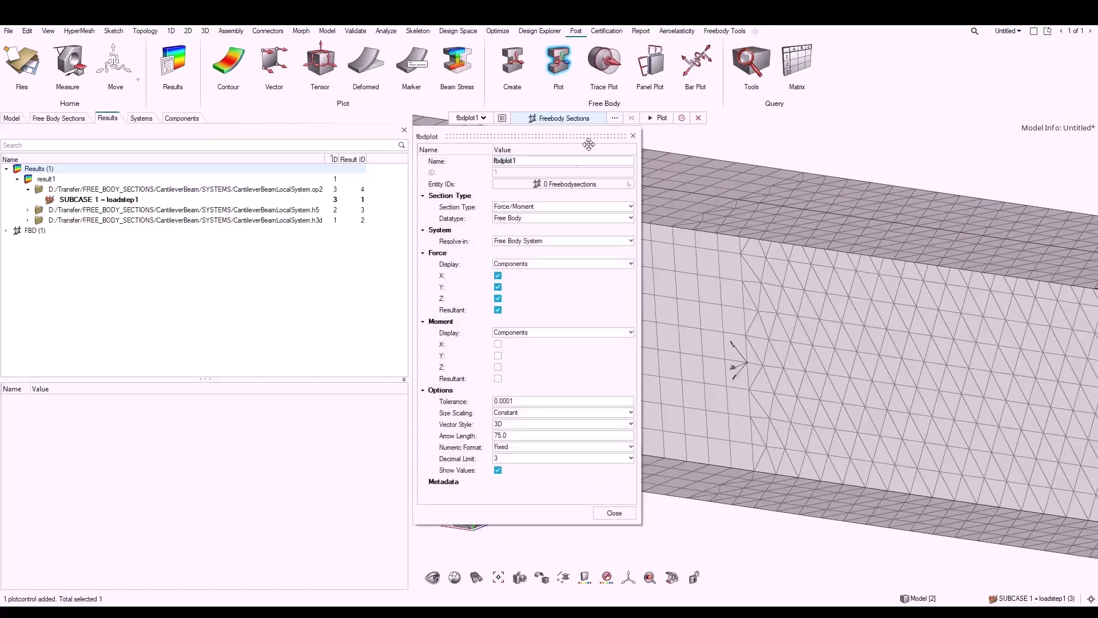
{"action": "left_click", "coordinate": [555, 184]}
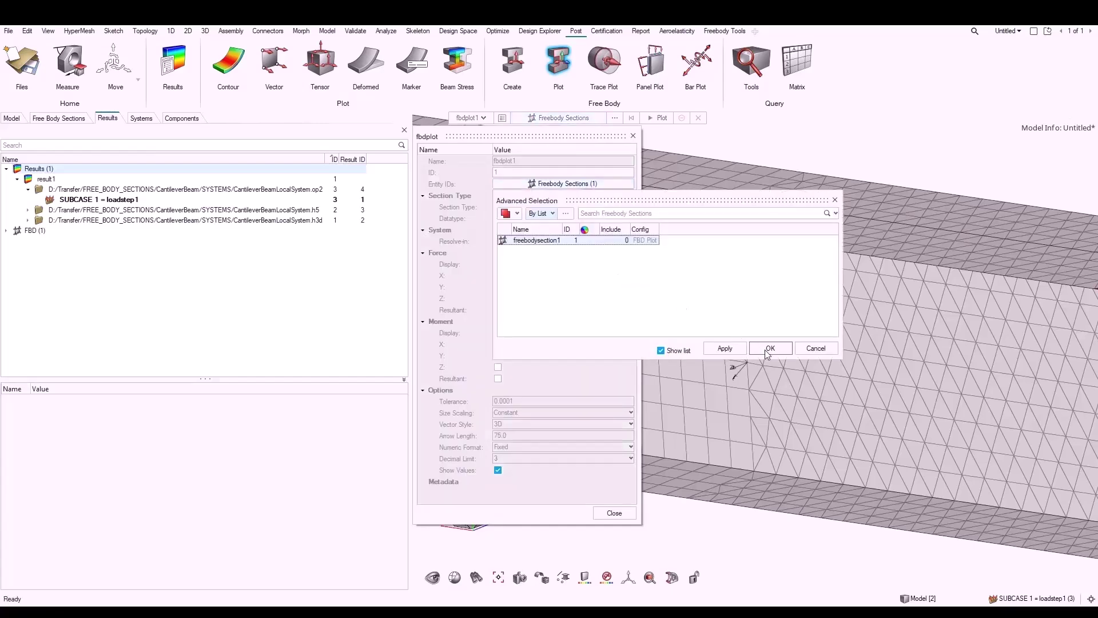
{"action": "left_click", "coordinate": [769, 349]}
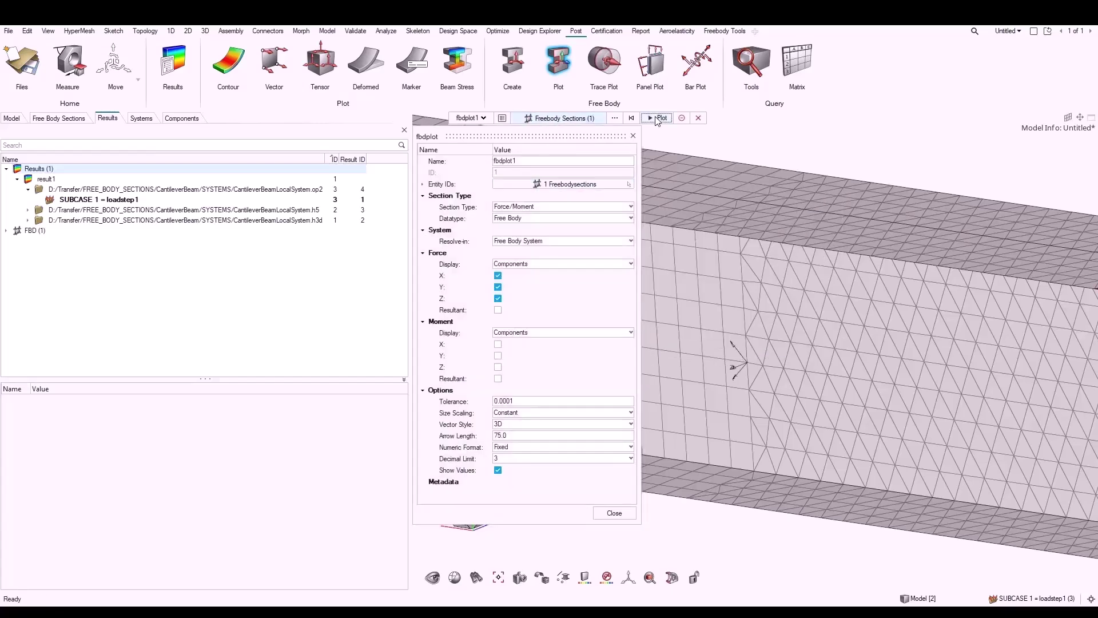
- Resolve freebodysection1's forces in the global system
{"action": "left_click", "coordinate": [633, 137]}
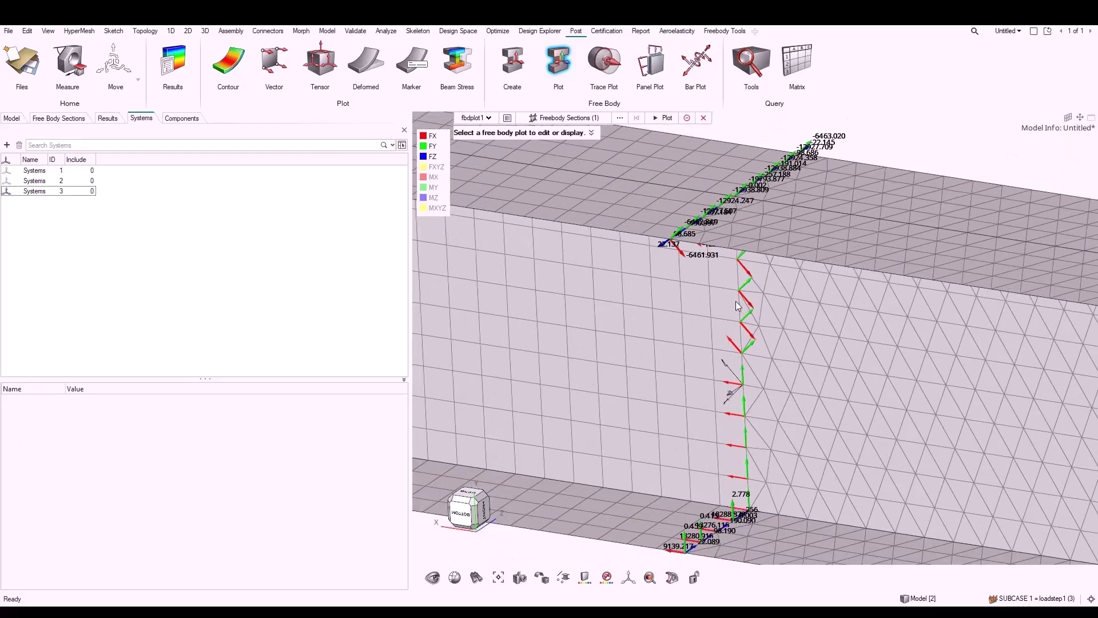
{"action": "left_click", "coordinate": [60, 119]}
{"action": "left_click", "coordinate": [47, 172]}
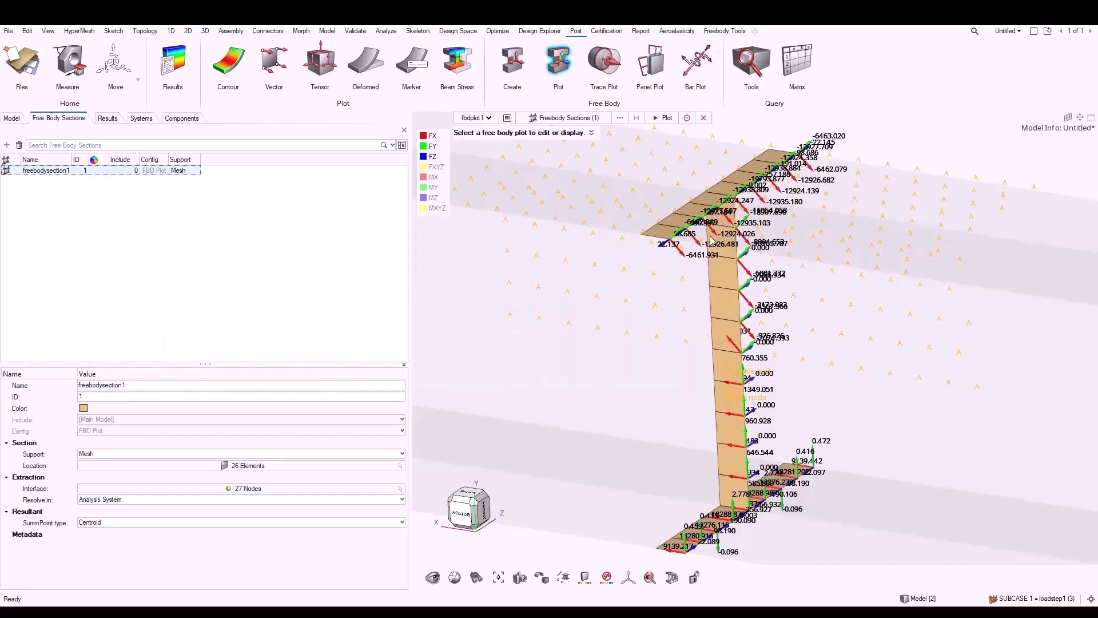
{"action": "left_click", "coordinate": [127, 500]}
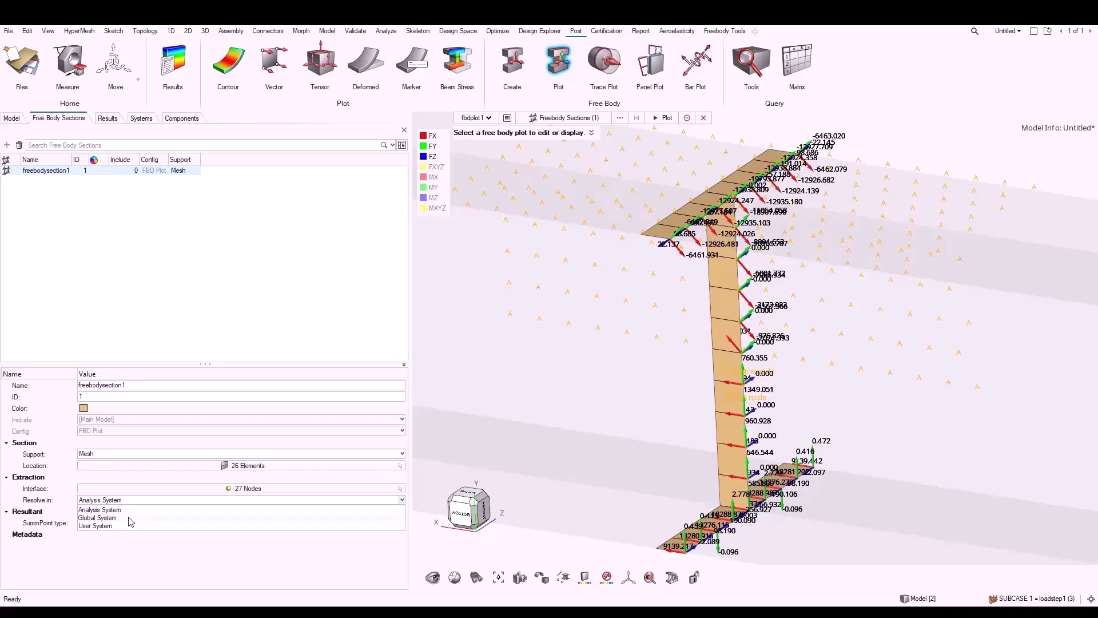
{"action": "left_click", "coordinate": [130, 518]}
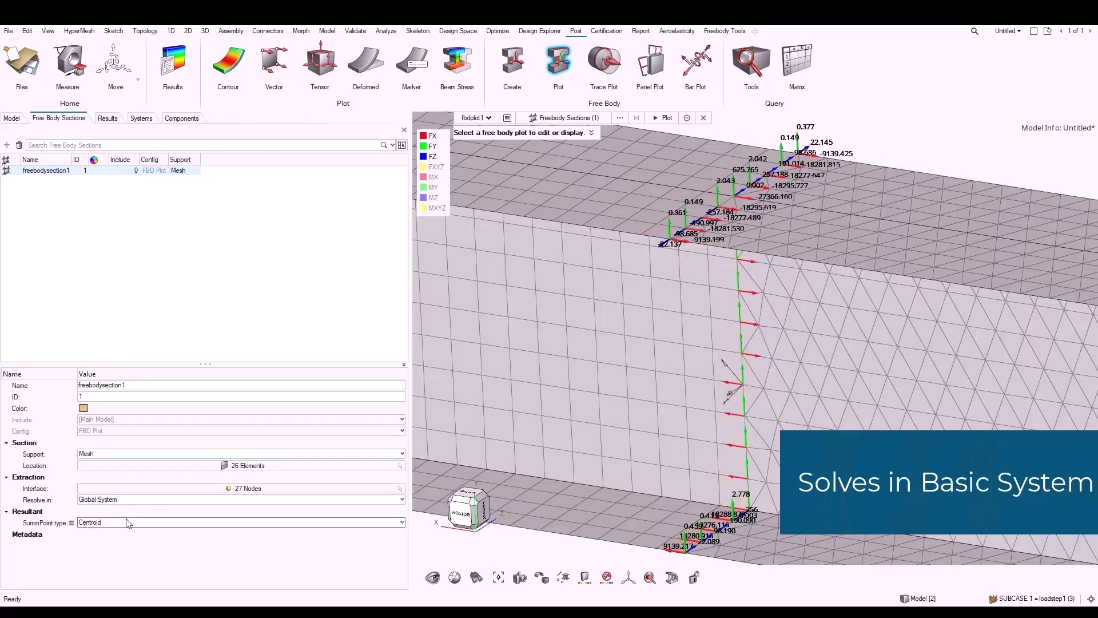
- Switch freebodysection1 to user system 3, then back to the analysis system
{"action": "left_click", "coordinate": [128, 501]}
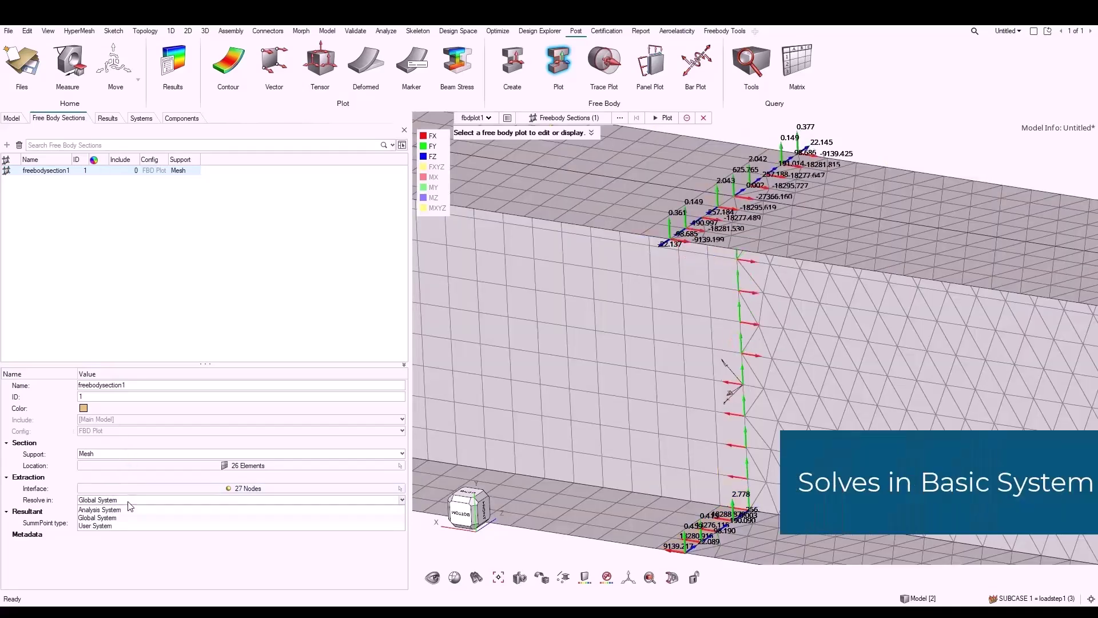
{"action": "left_click", "coordinate": [117, 526]}
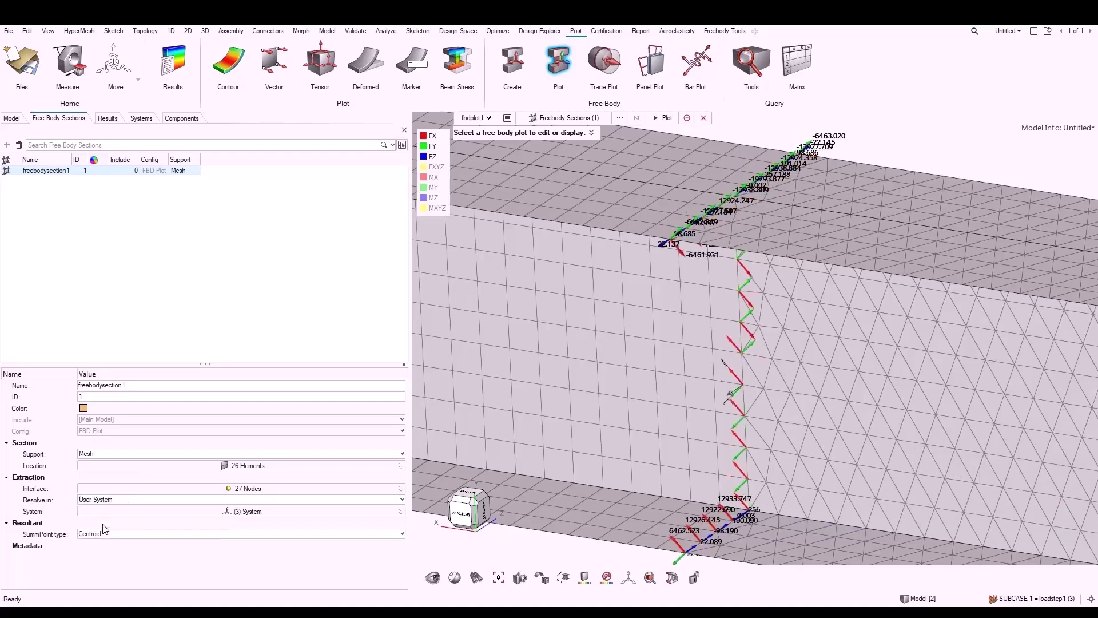
{"action": "left_click", "coordinate": [226, 511]}
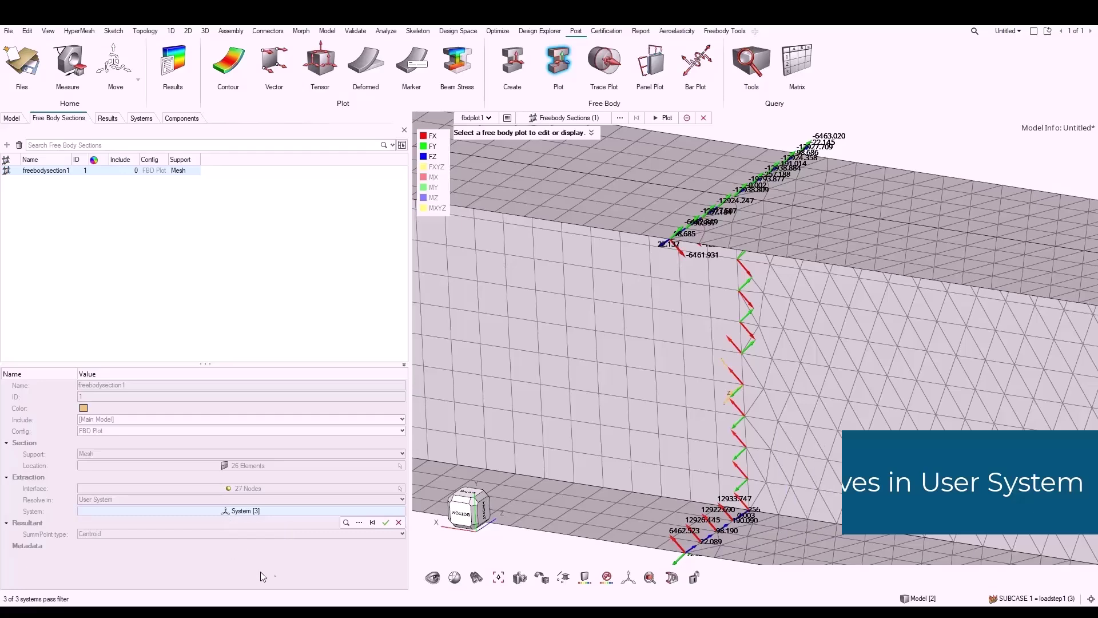
{"action": "left_click", "coordinate": [395, 523]}
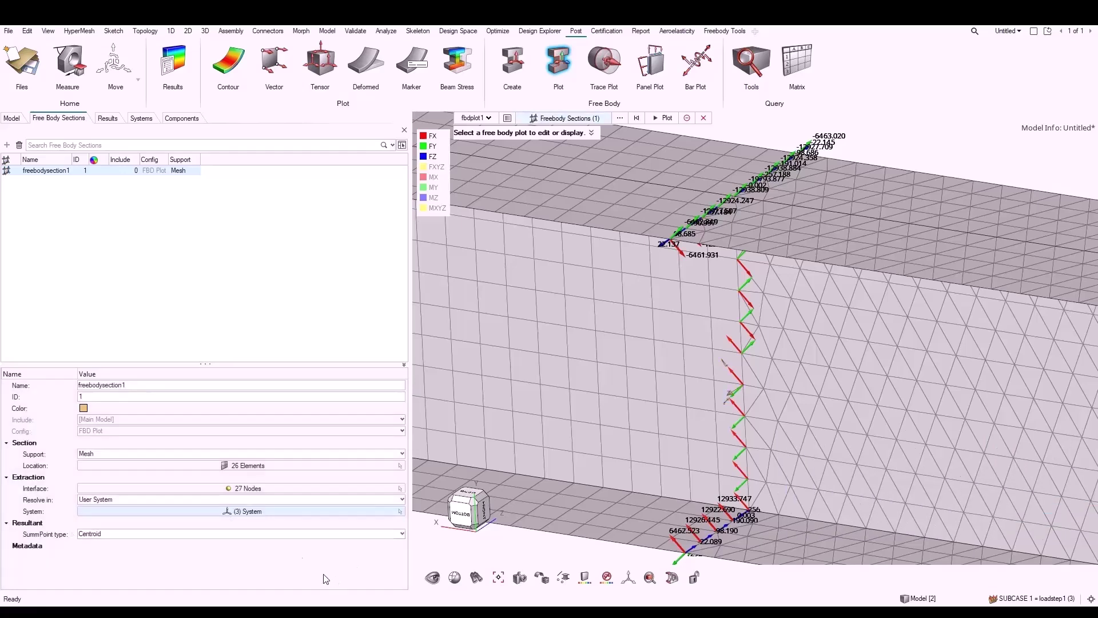
{"action": "left_click", "coordinate": [161, 502]}
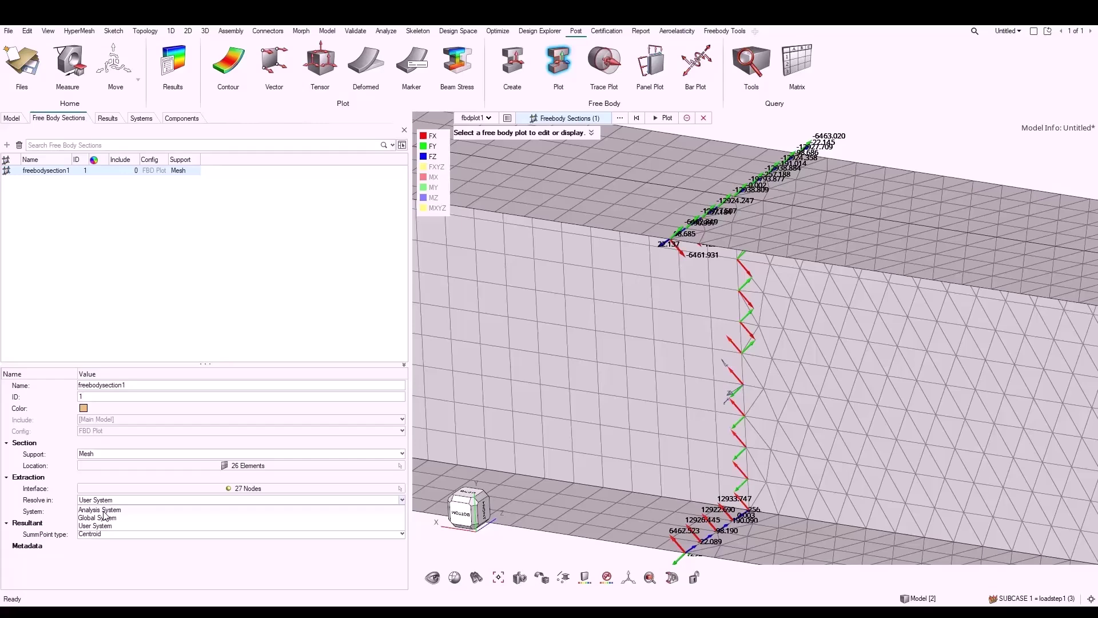
{"action": "left_click", "coordinate": [103, 510]}
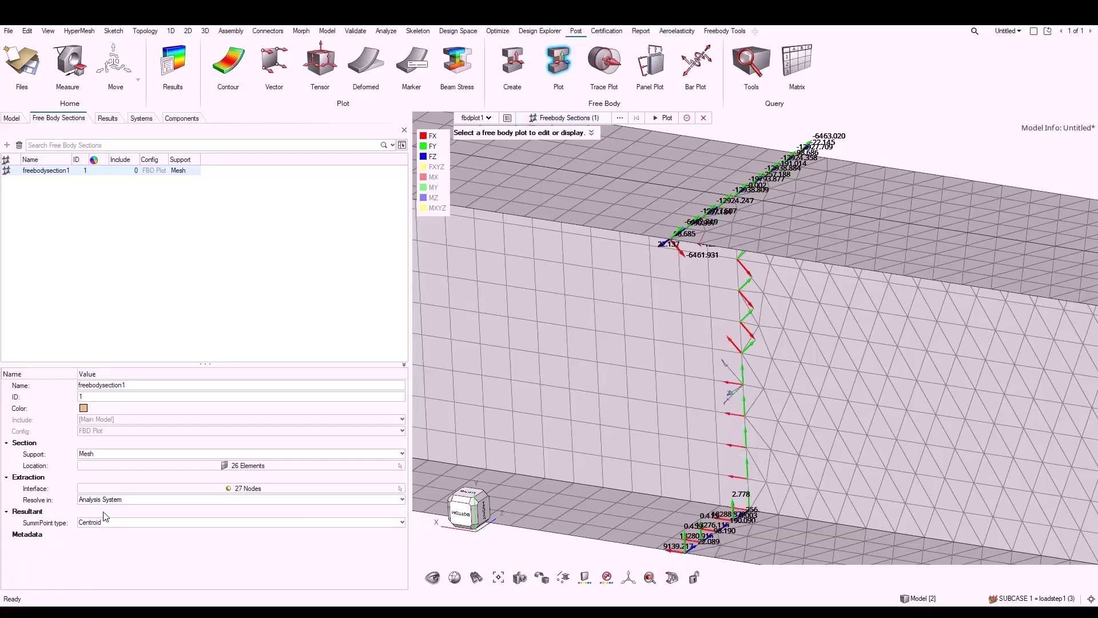
- Set fbdplot1 to resolve its forces in the global system
{"action": "left_click", "coordinate": [106, 118]}
{"action": "left_click", "coordinate": [7, 231]}
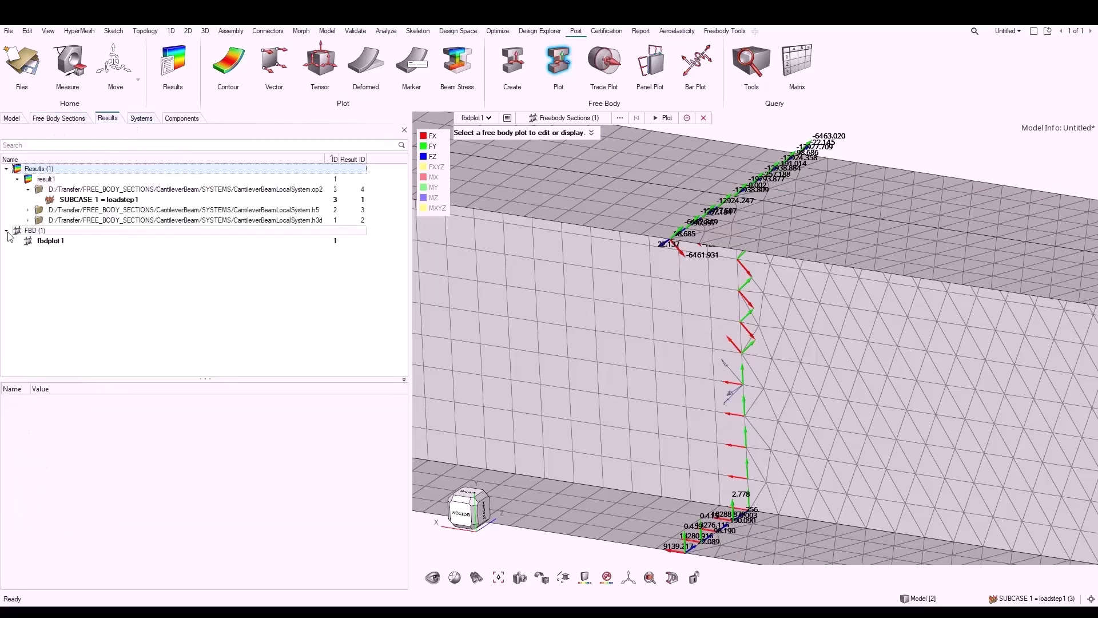
{"action": "left_click", "coordinate": [52, 241]}
{"action": "left_click", "coordinate": [130, 482]}
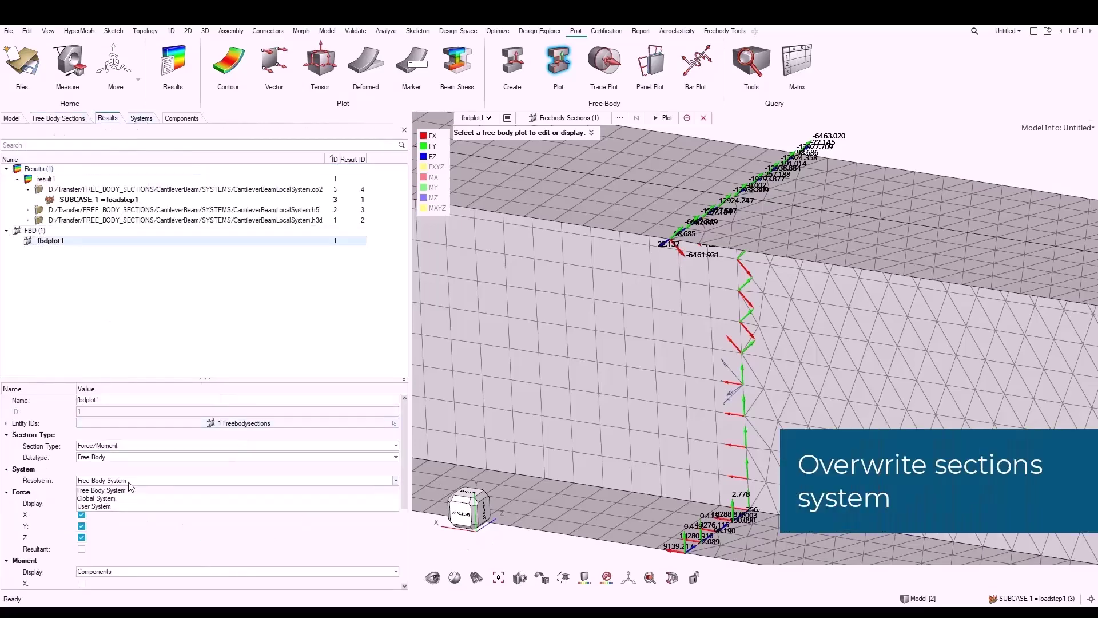
{"action": "left_click", "coordinate": [121, 499]}
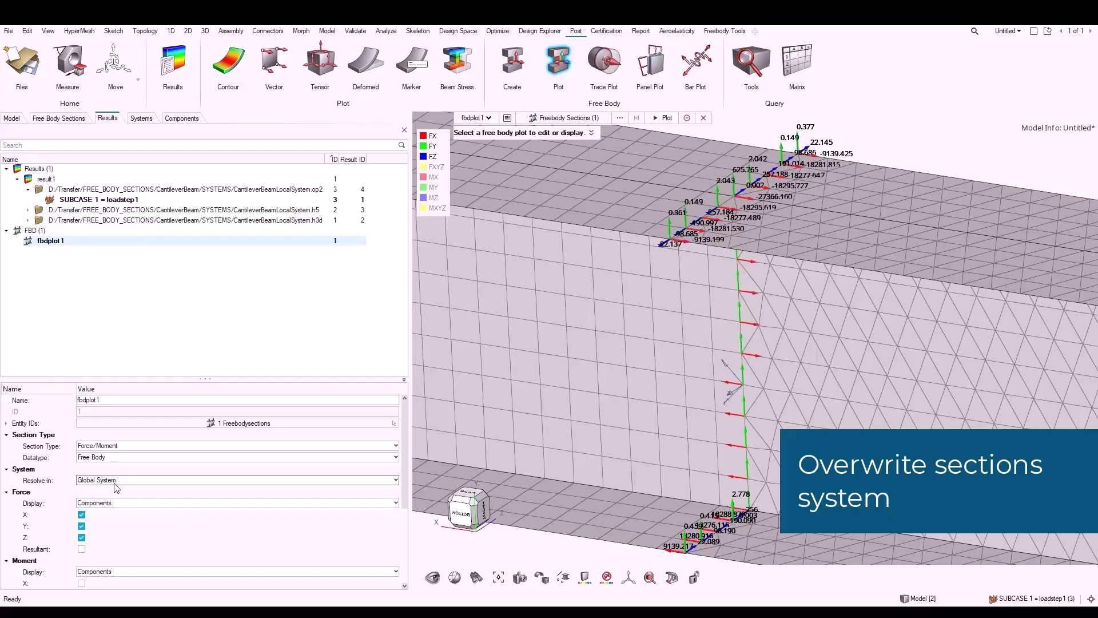
- Change fbdplot1's resolving system to user system 3
{"action": "left_click", "coordinate": [117, 483]}
{"action": "left_click", "coordinate": [92, 507]}
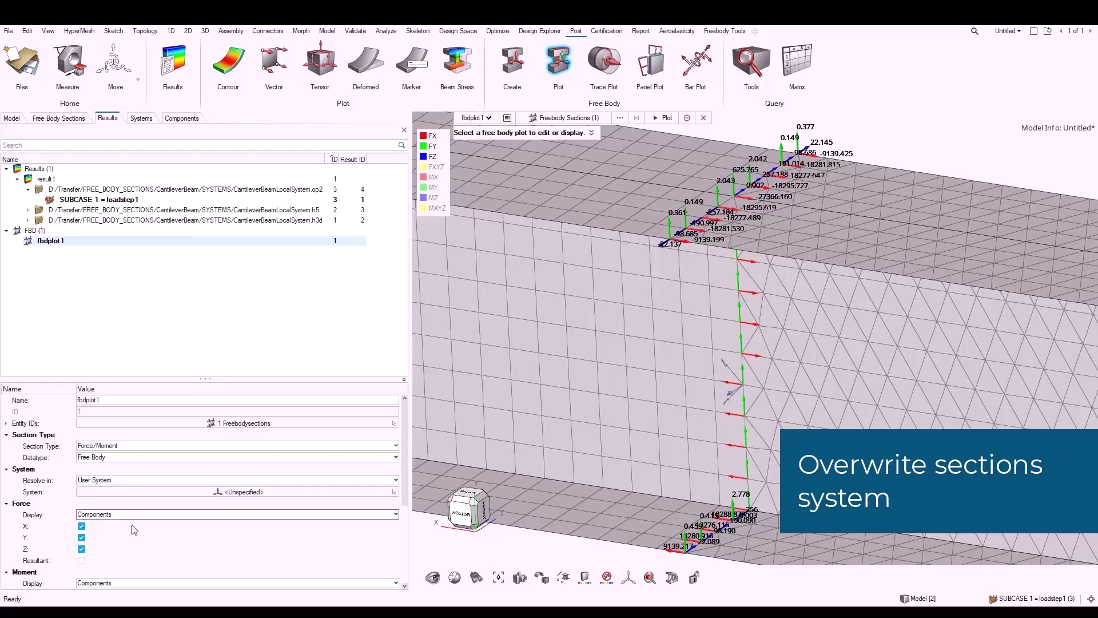
{"action": "left_click", "coordinate": [257, 493]}
{"action": "left_click", "coordinate": [353, 503]}
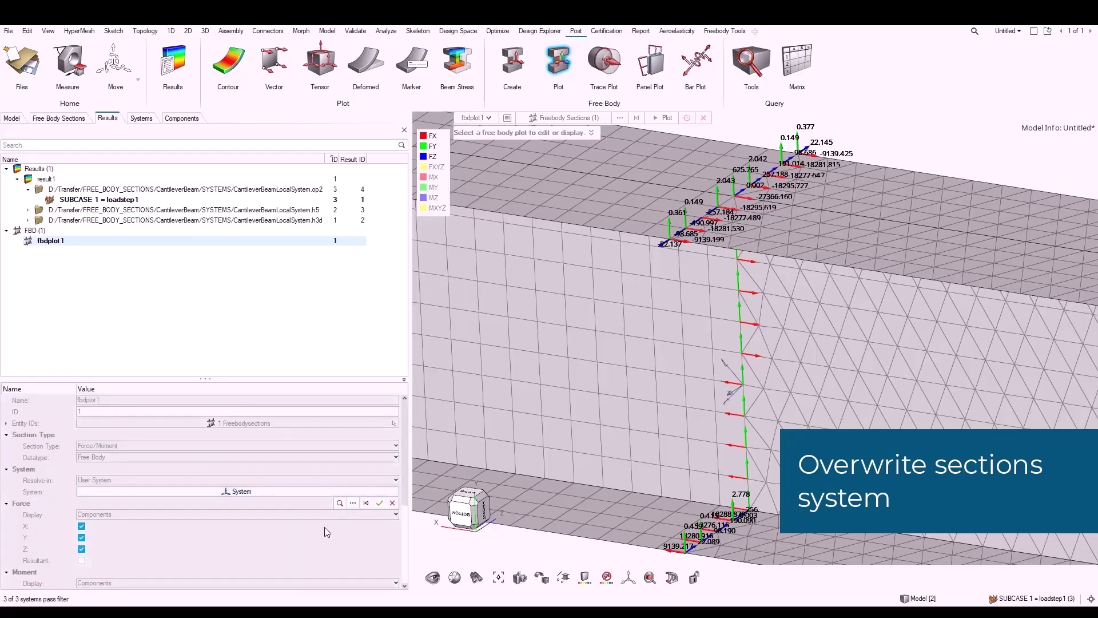
{"action": "left_click", "coordinate": [116, 506]}
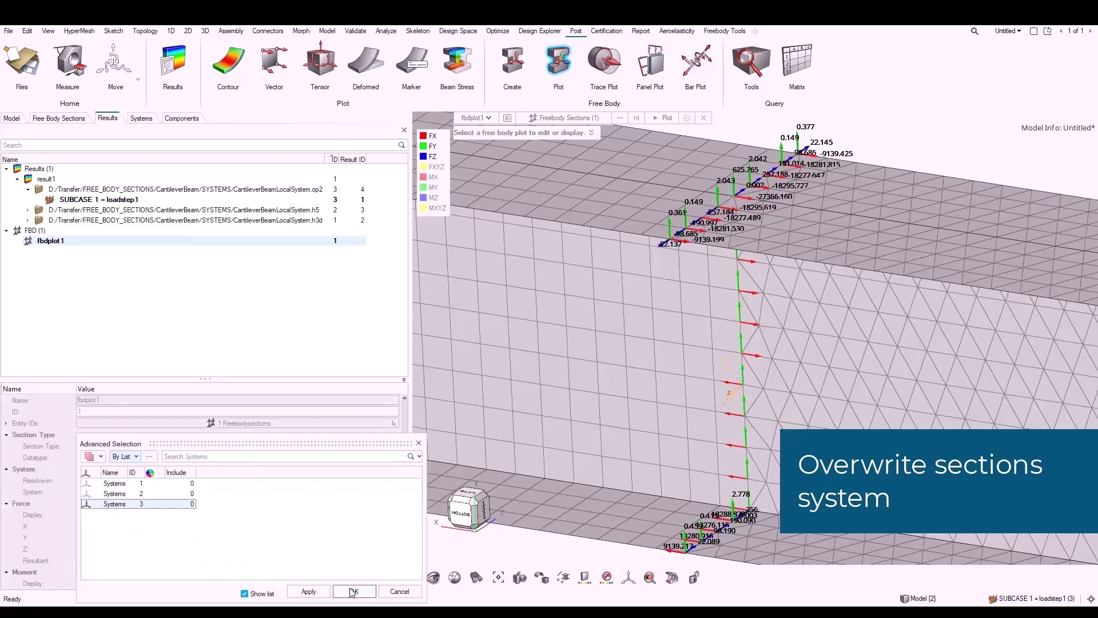
{"action": "left_click", "coordinate": [356, 593]}
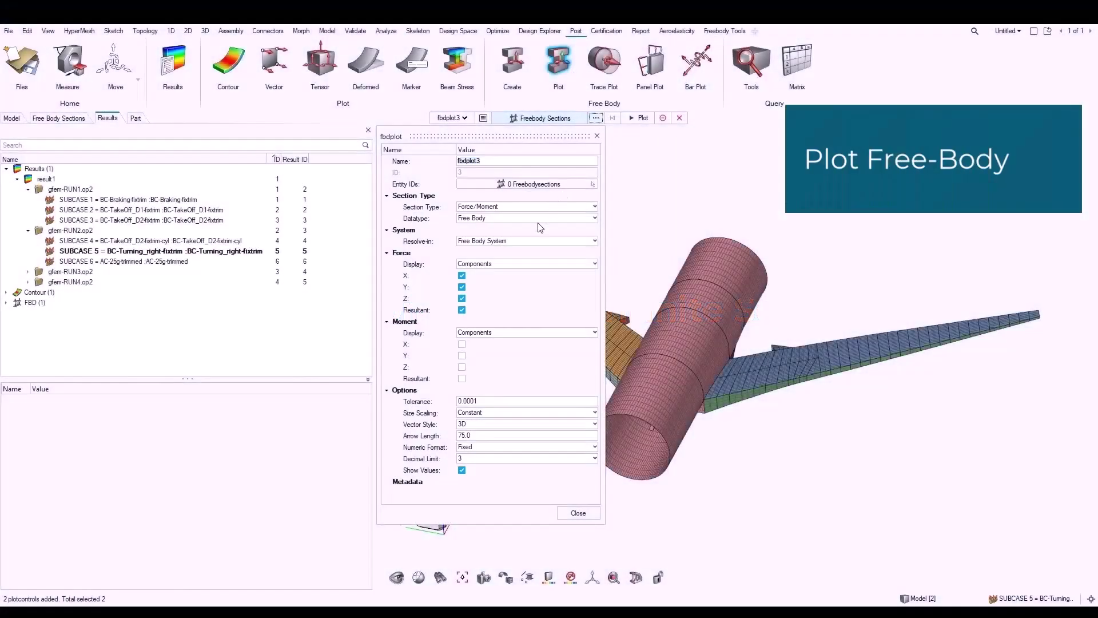
- Plot SlidingLeft and SlidingRight force components without resultant, toggling FY off and back on
{"action": "left_click_drag", "start_coordinate": [497, 188], "coordinate": [463, 171]}
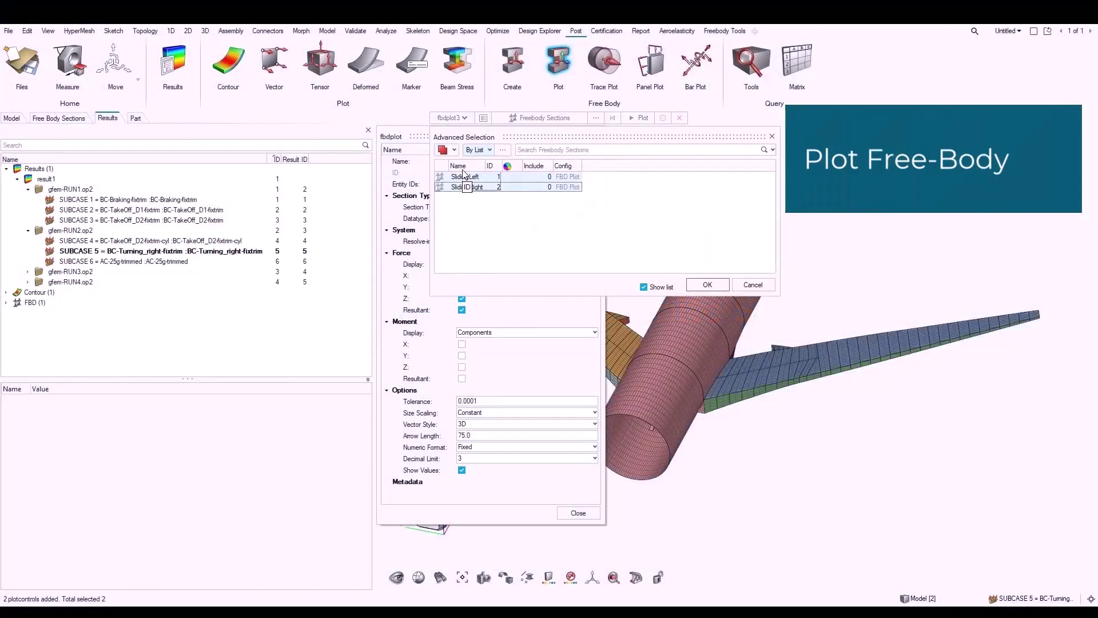
{"action": "left_click", "coordinate": [708, 285]}
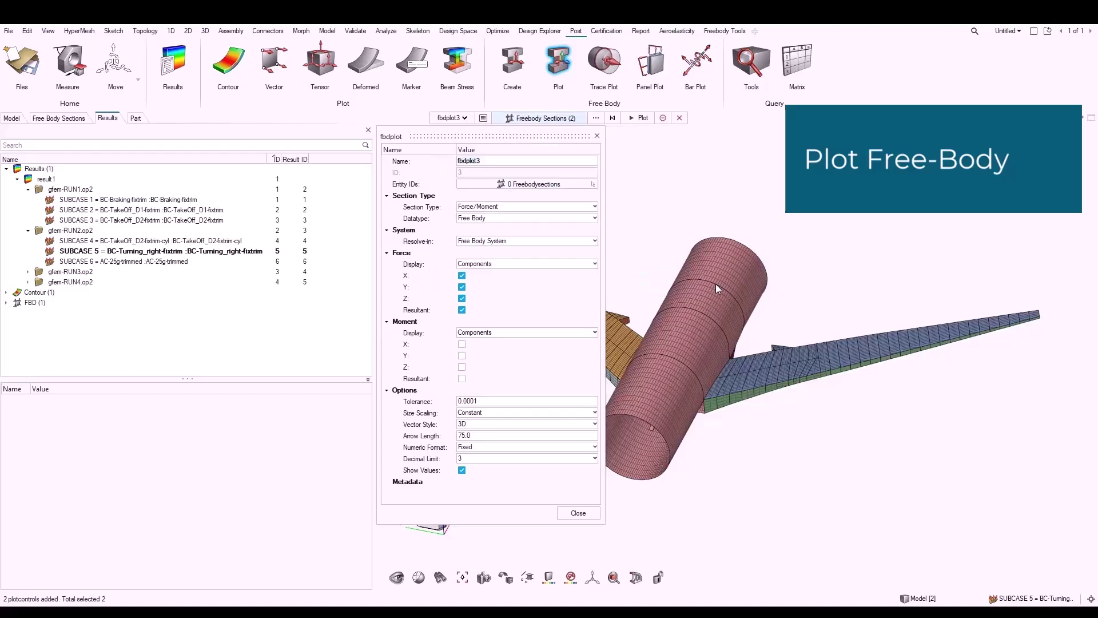
{"action": "left_click", "coordinate": [462, 310]}
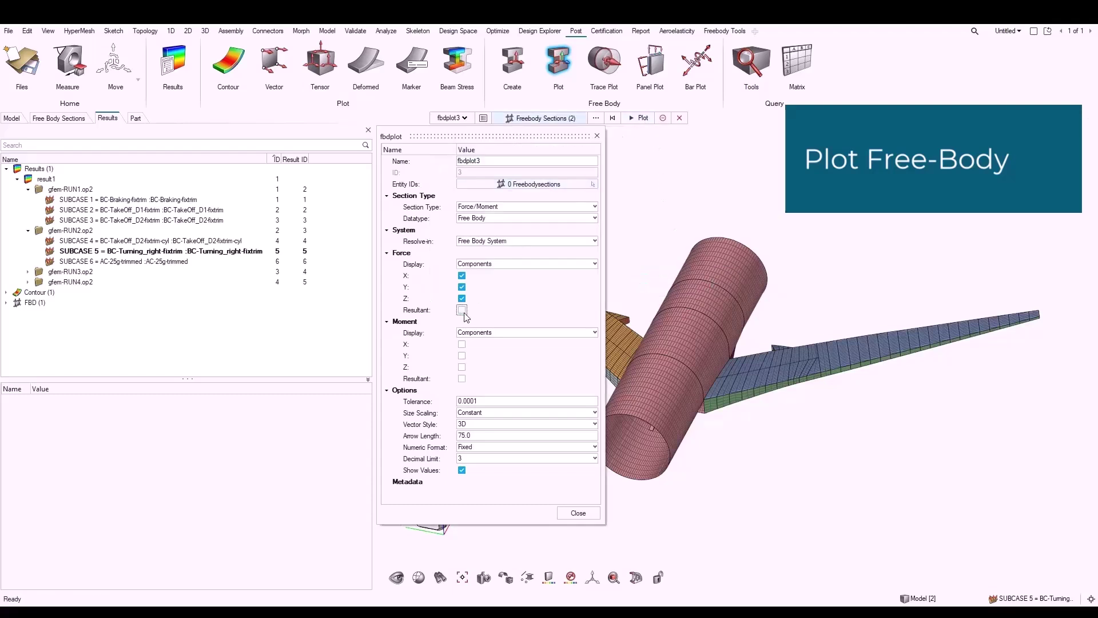
{"action": "left_click", "coordinate": [641, 119]}
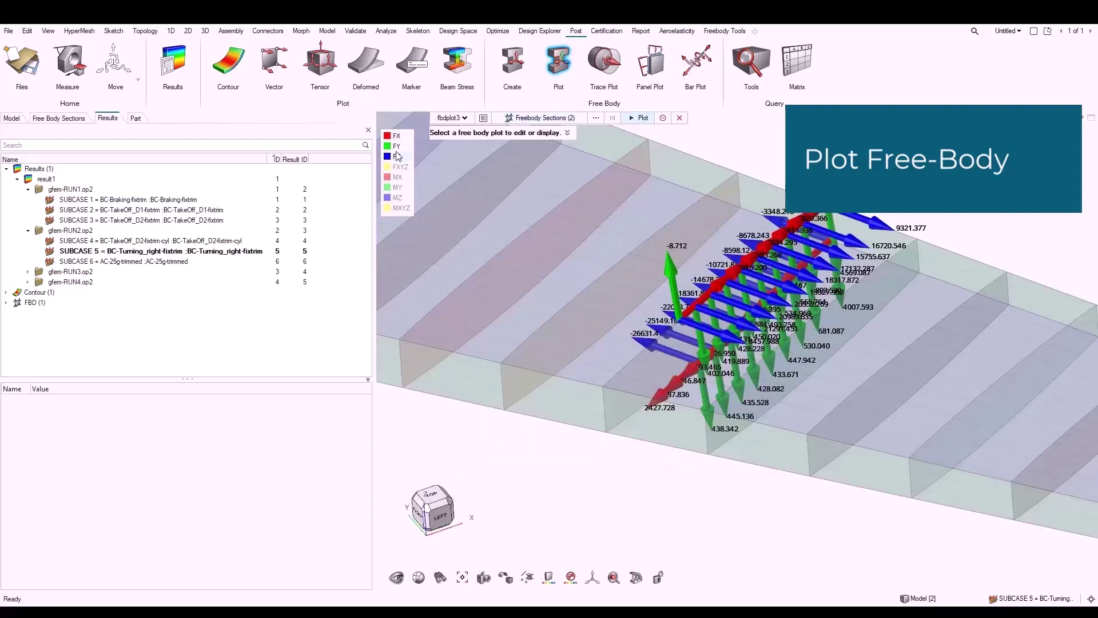
{"action": "left_click", "coordinate": [387, 149]}
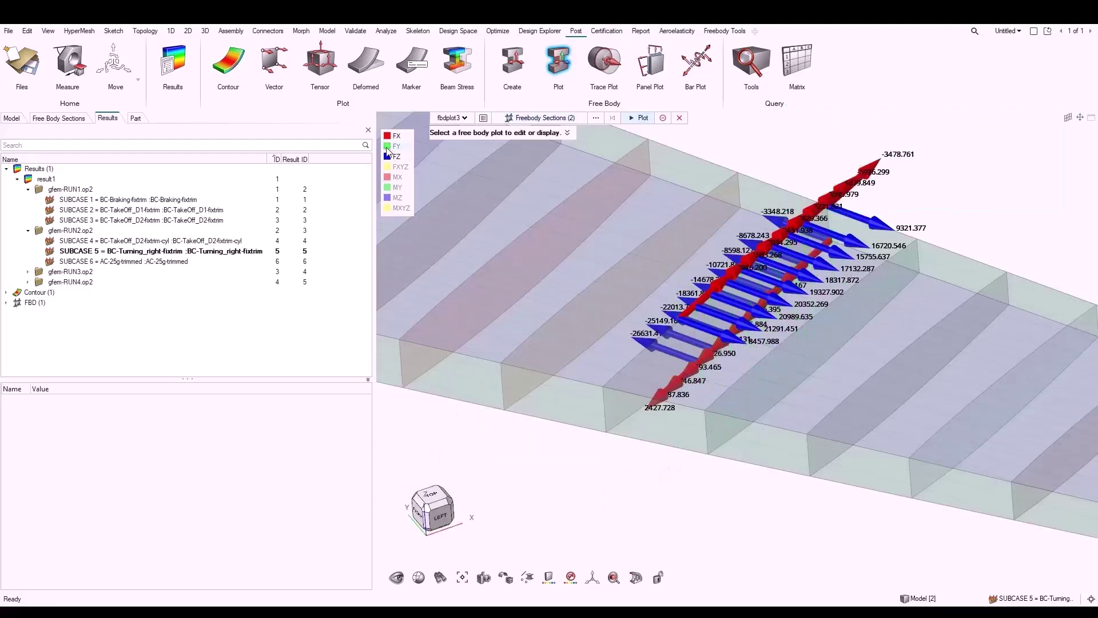
{"action": "left_click", "coordinate": [387, 149]}
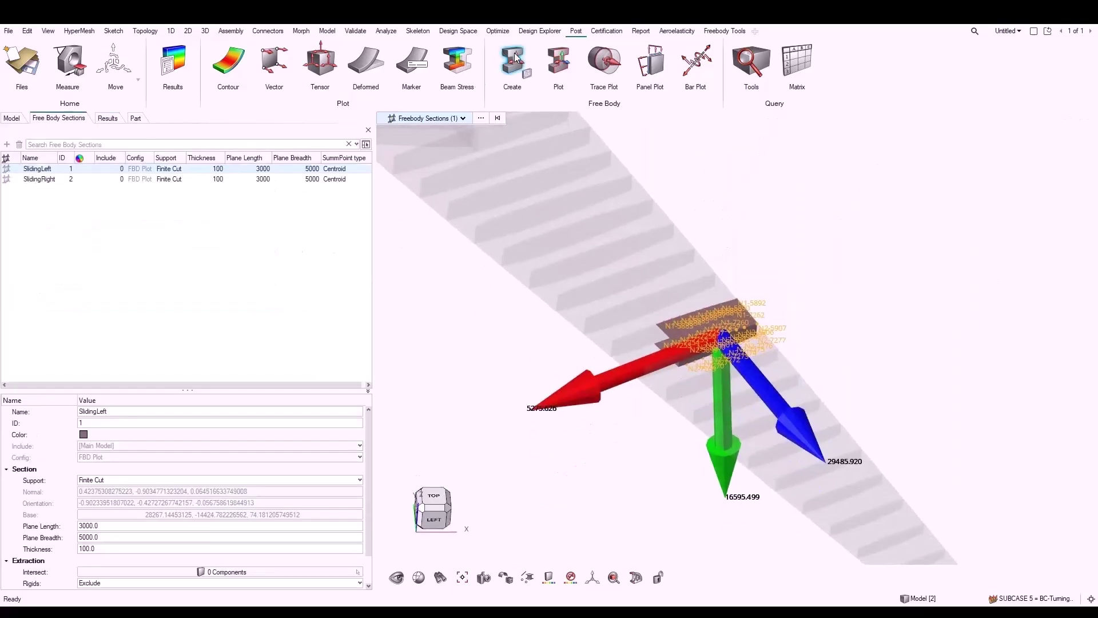
- Set SlidingLeft's plane length to 5000
{"action": "left_click", "coordinate": [265, 169]}
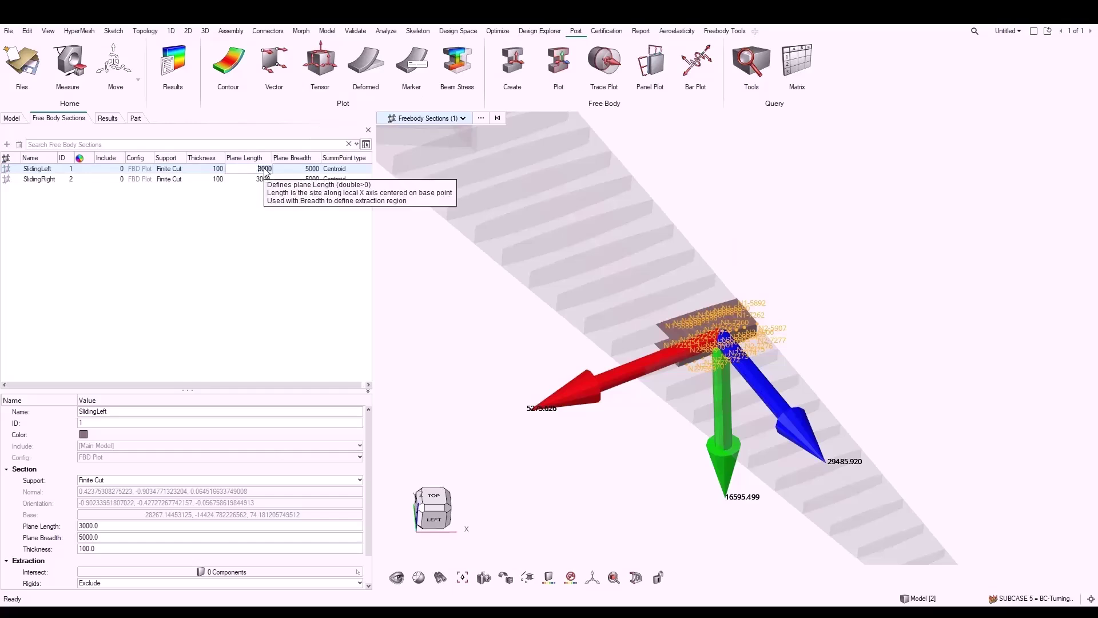
{"action": "type", "text": "5"}
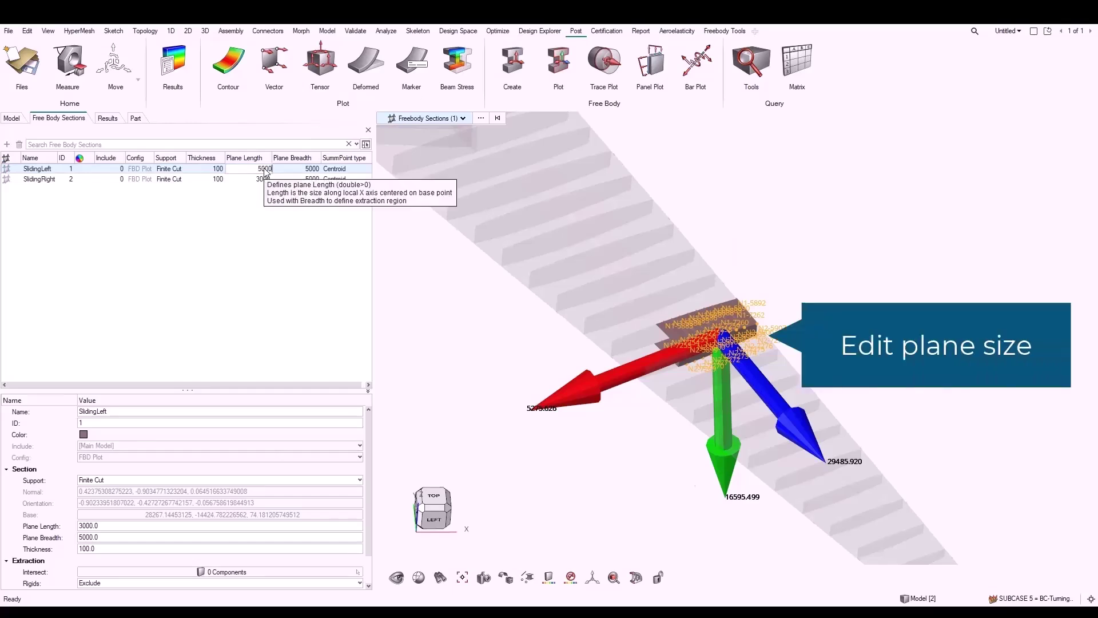
{"action": "type", "text": "000"}
{"action": "key", "text": "Return"}
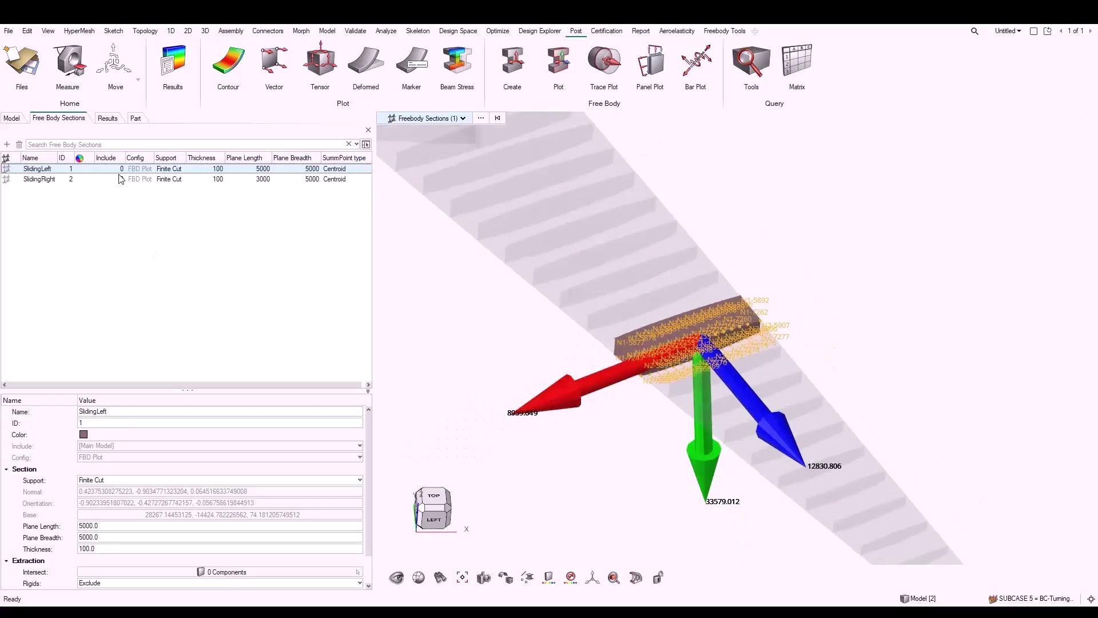
- Activate SUBCASE 1, then SUBCASE 4 as the load case in the results tree
{"action": "left_click", "coordinate": [107, 118]}
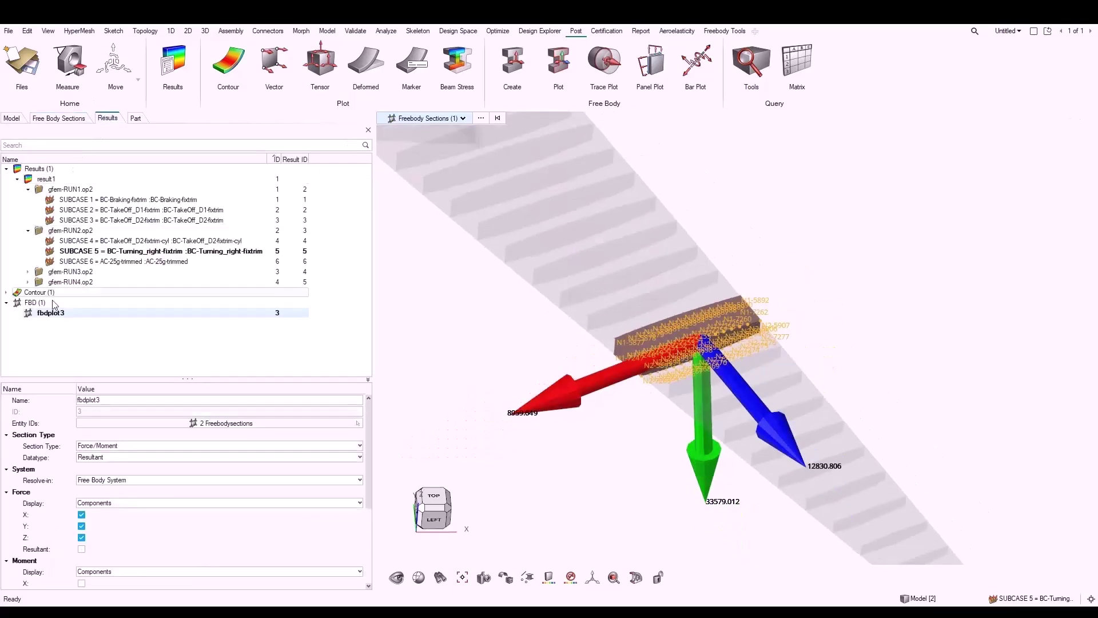
{"action": "double_click", "coordinate": [85, 200]}
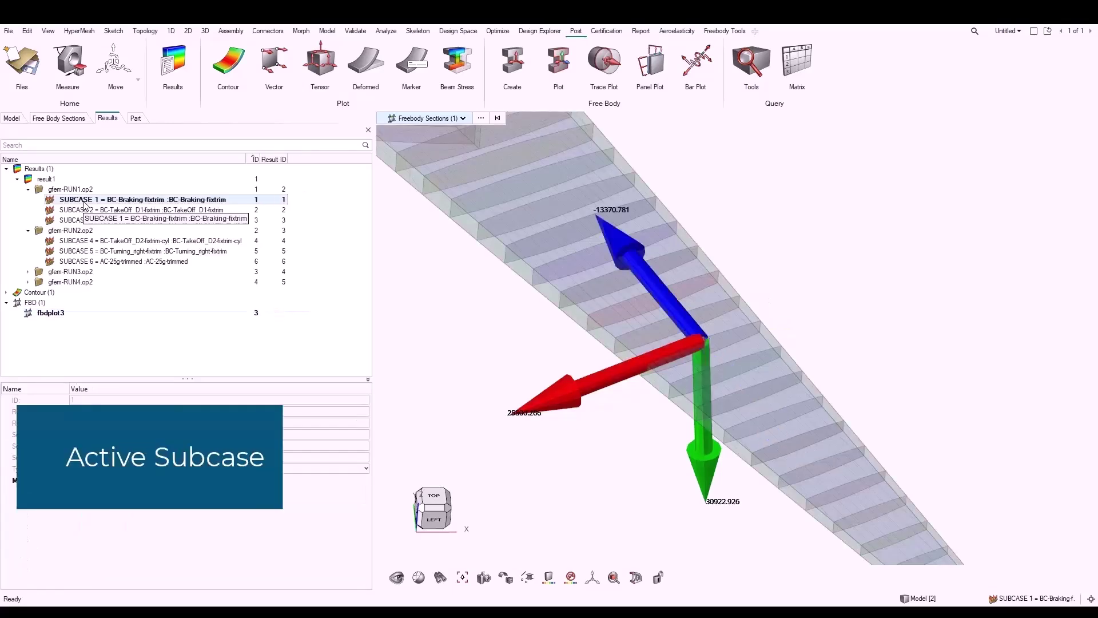
{"action": "double_click", "coordinate": [86, 242]}
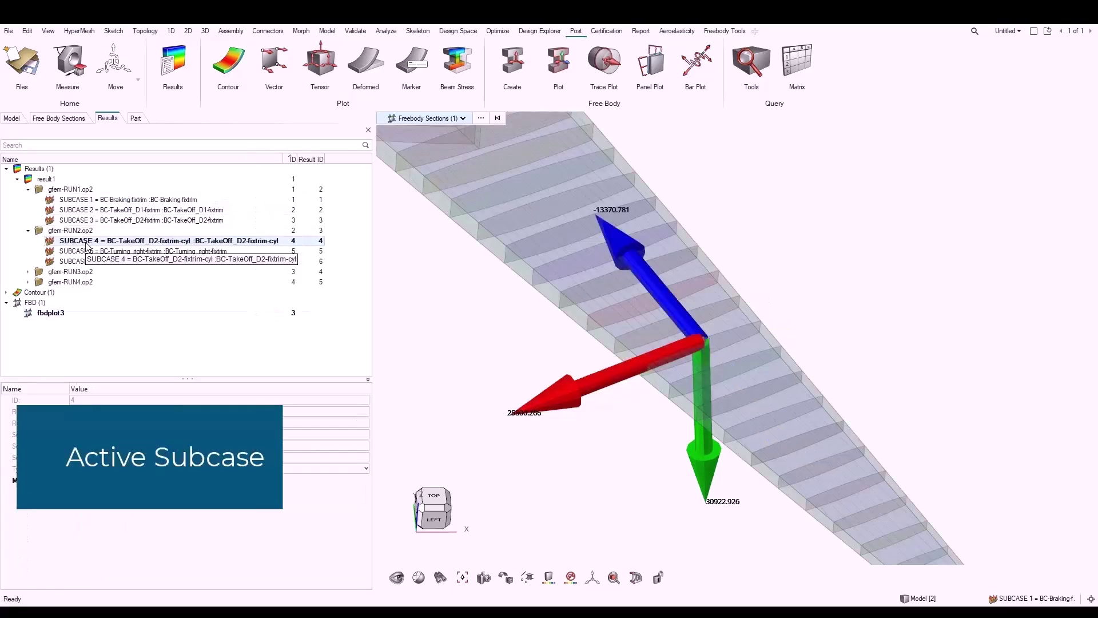
- Start a new free body section with a filled plane and slide it along the wing
{"action": "left_click", "coordinate": [513, 62]}
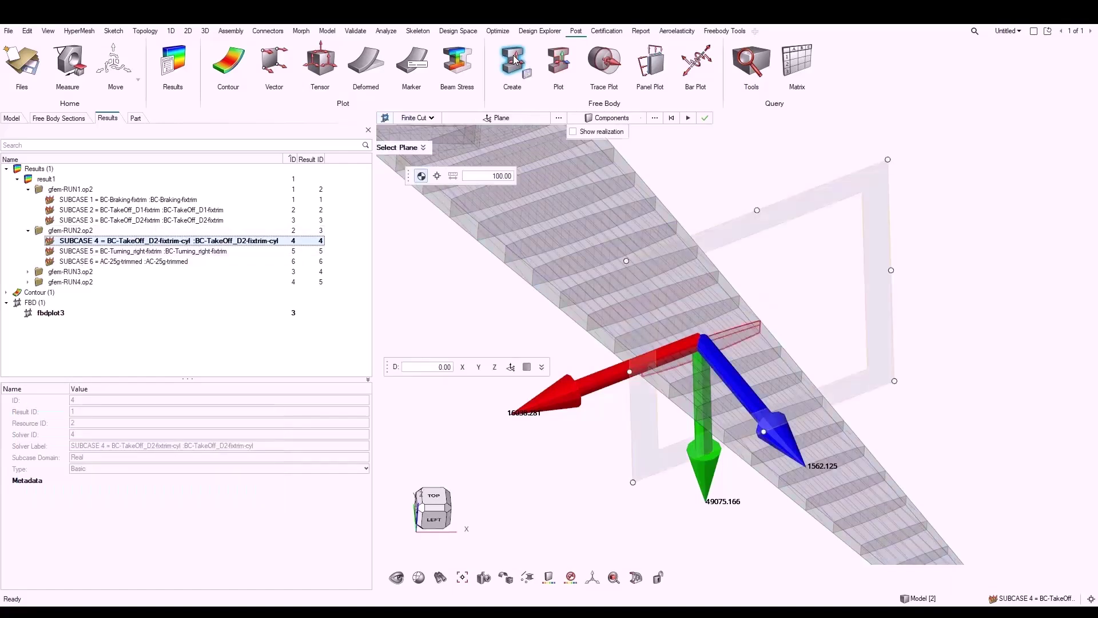
{"action": "left_click", "coordinate": [527, 367]}
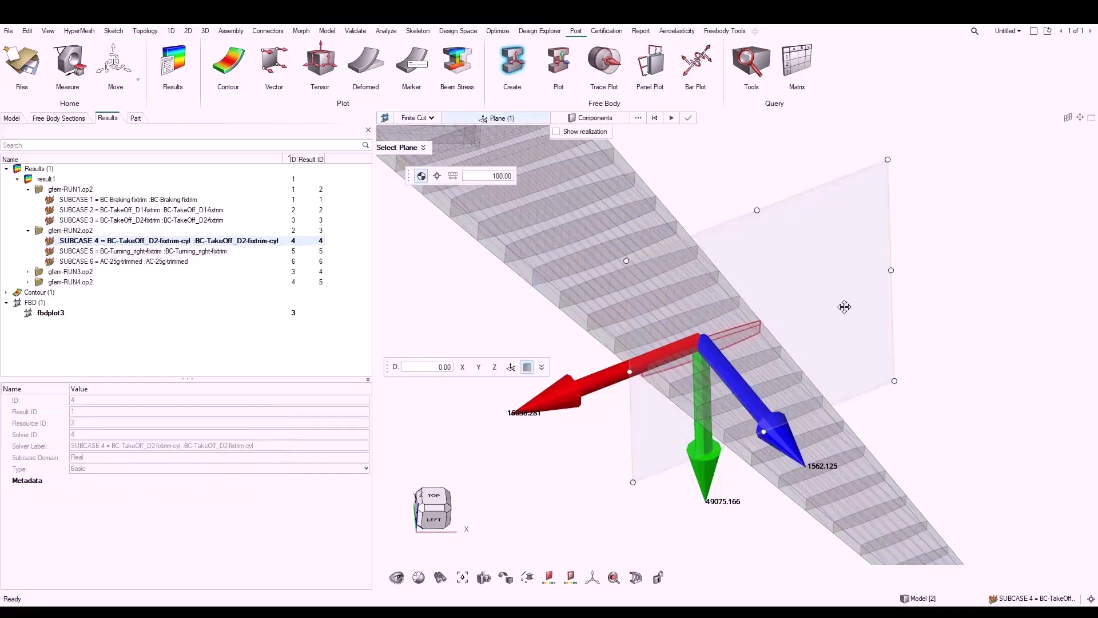
{"action": "left_click_drag", "start_coordinate": [845, 307], "coordinate": [847, 357]}
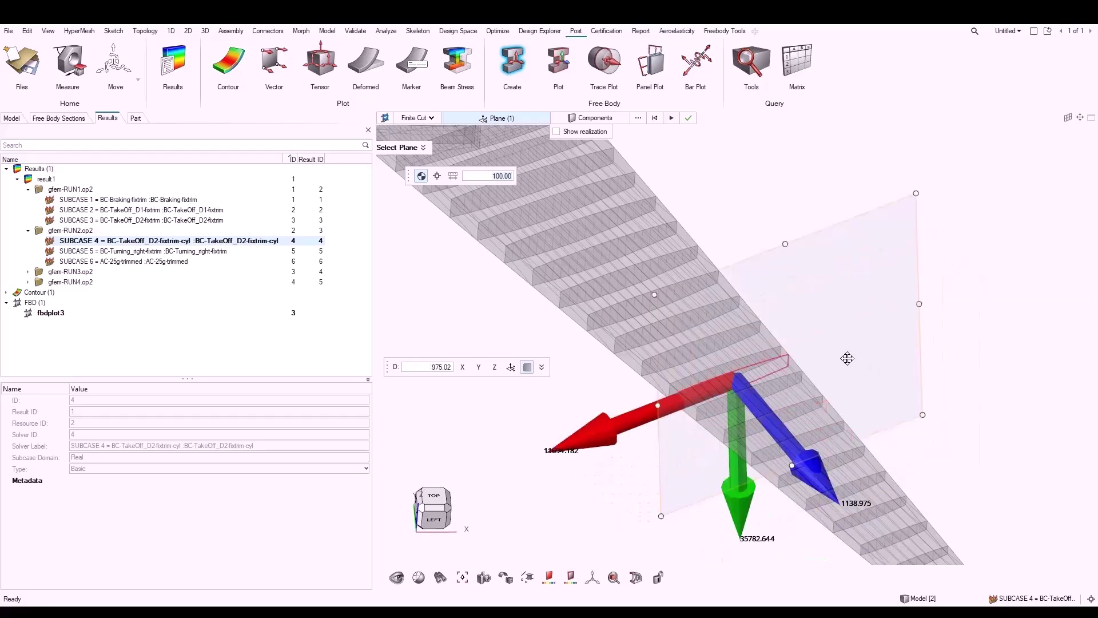
- Rotate the section plane about the Z axis, from 90° to 45°
{"action": "left_click", "coordinate": [511, 368]}
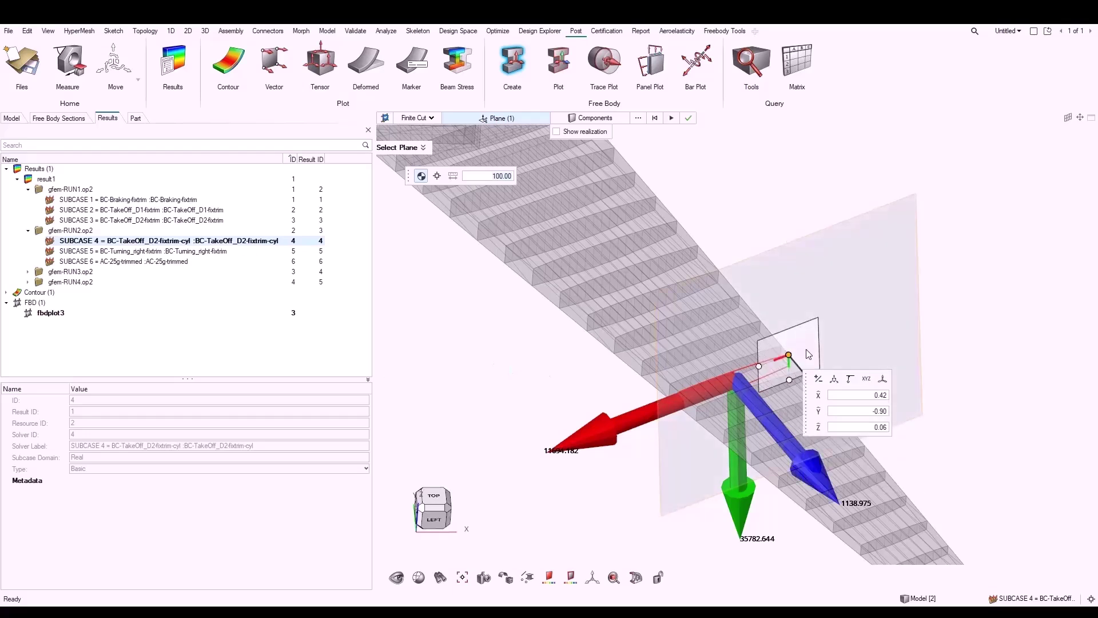
{"action": "left_click_drag", "start_coordinate": [807, 377], "coordinate": [890, 293]}
{"action": "left_click", "coordinate": [917, 296]}
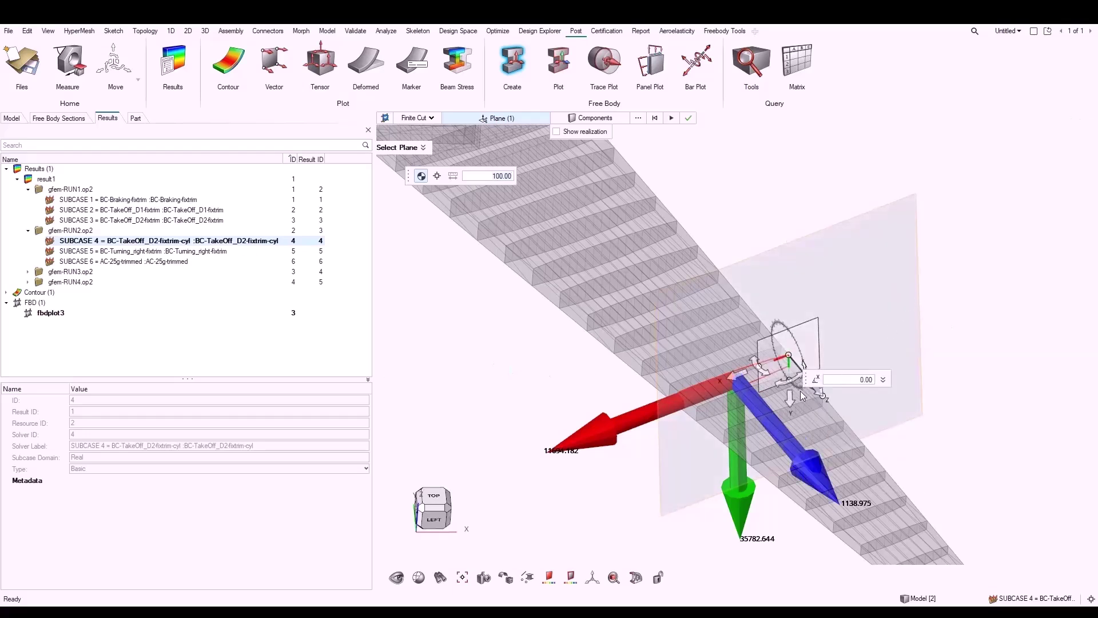
{"action": "left_click", "coordinate": [791, 382]}
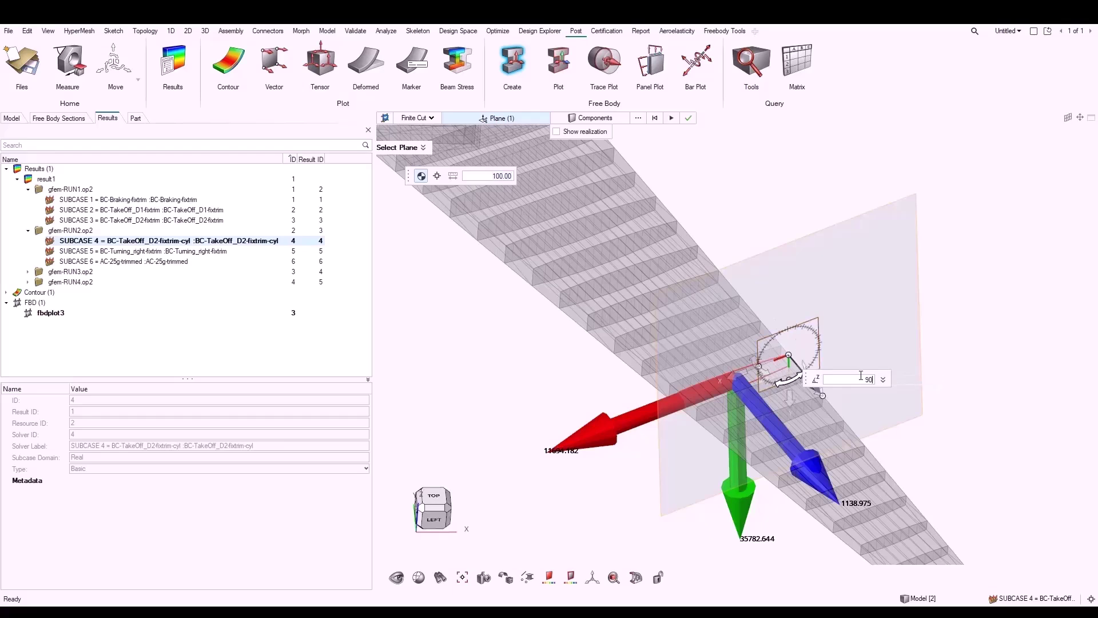
{"action": "key", "text": "Return"}
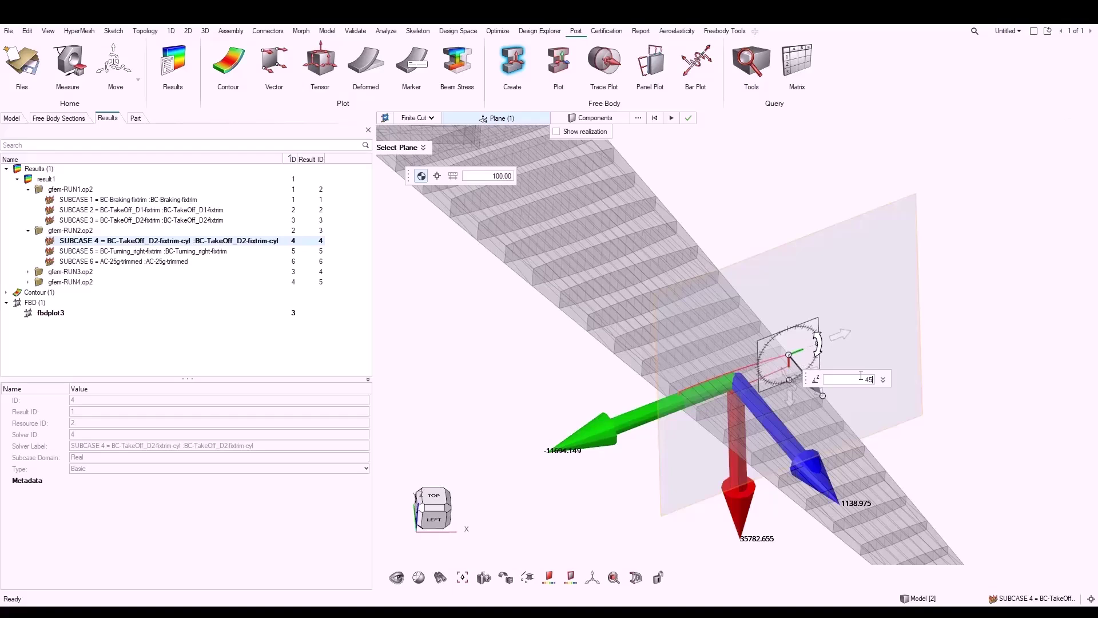
{"action": "key", "text": "Return"}
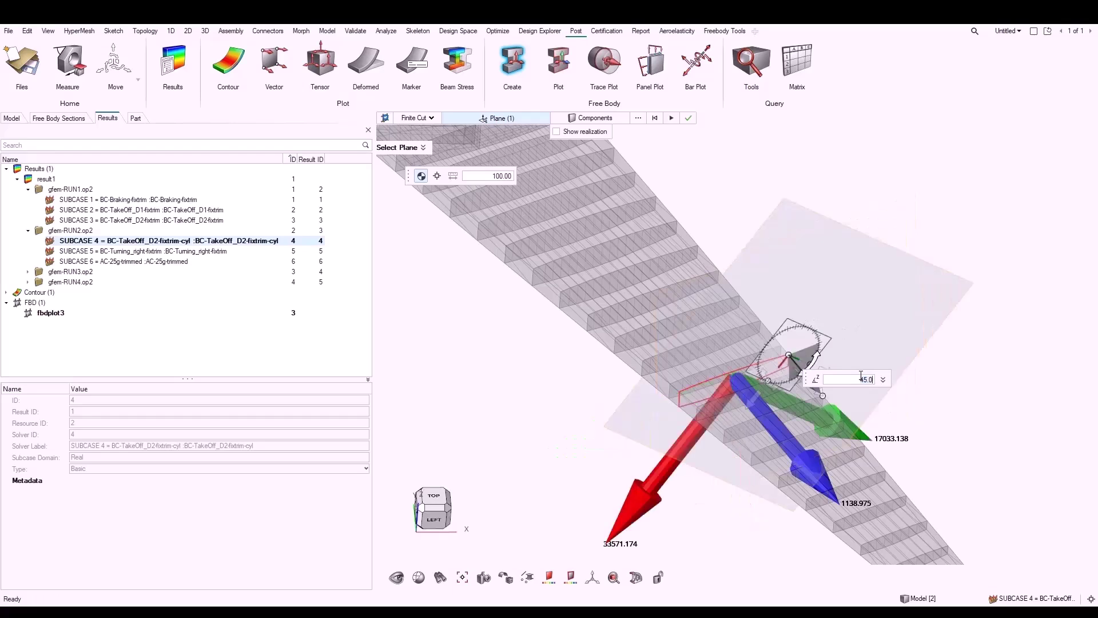
- Apply the new cut and resolve forces in Global, then back in the Free Body System
{"action": "left_click", "coordinate": [672, 121]}
{"action": "left_click", "coordinate": [103, 480]}
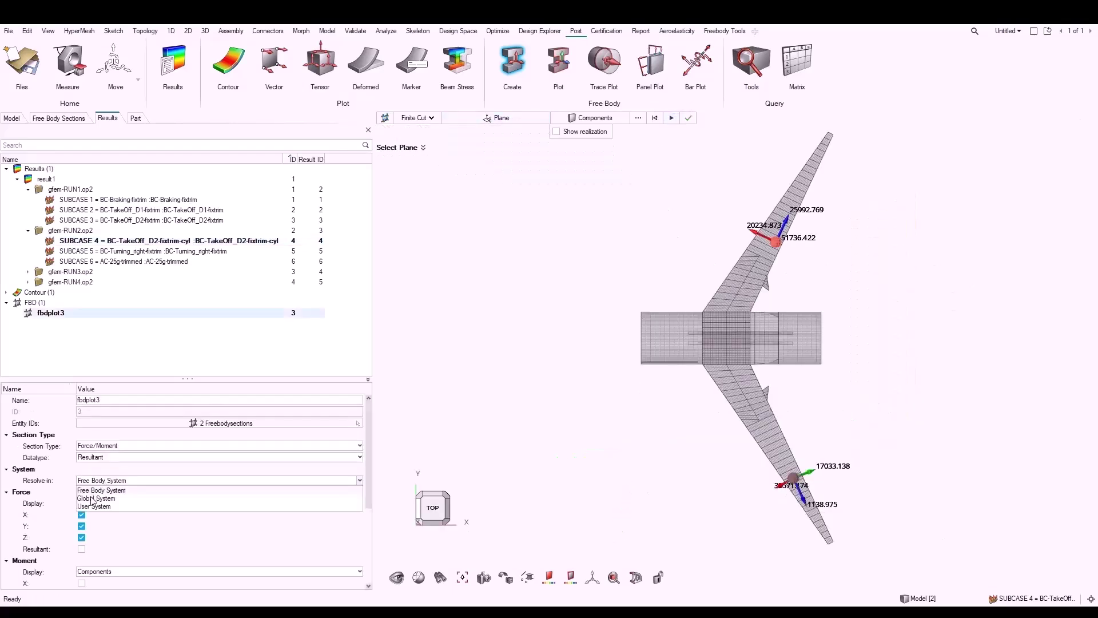
{"action": "left_click", "coordinate": [107, 499]}
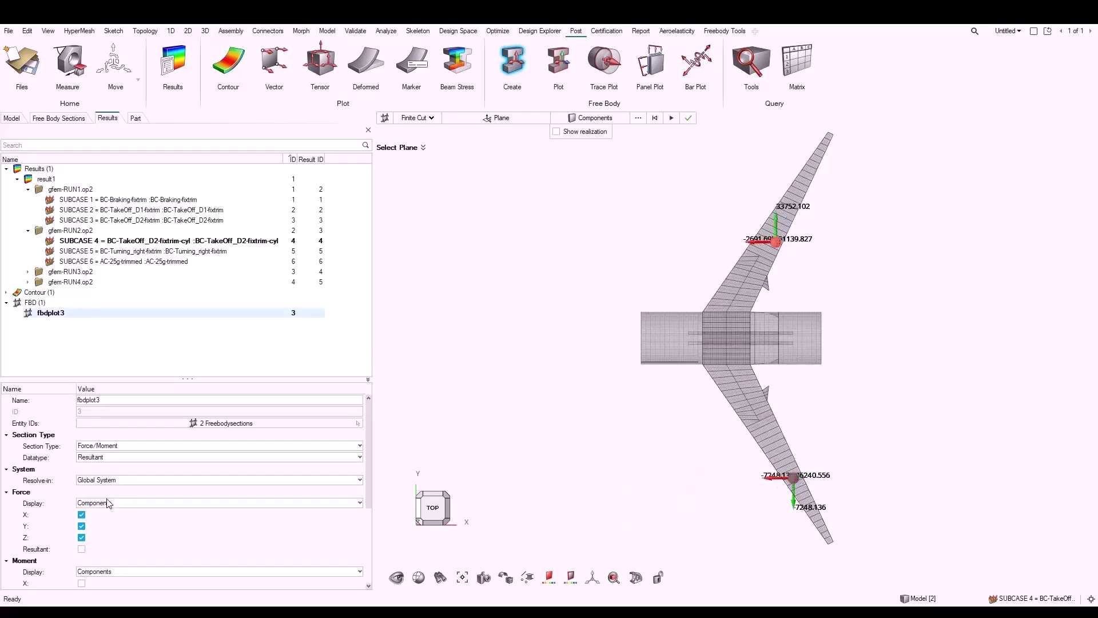
{"action": "left_click", "coordinate": [110, 483]}
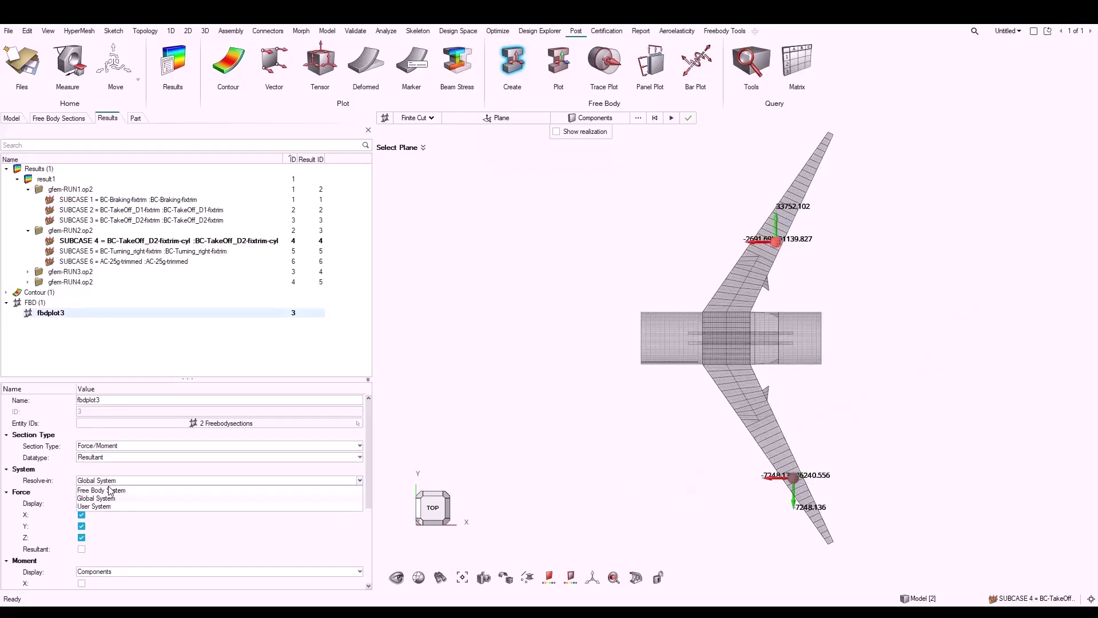
{"action": "left_click", "coordinate": [102, 490]}
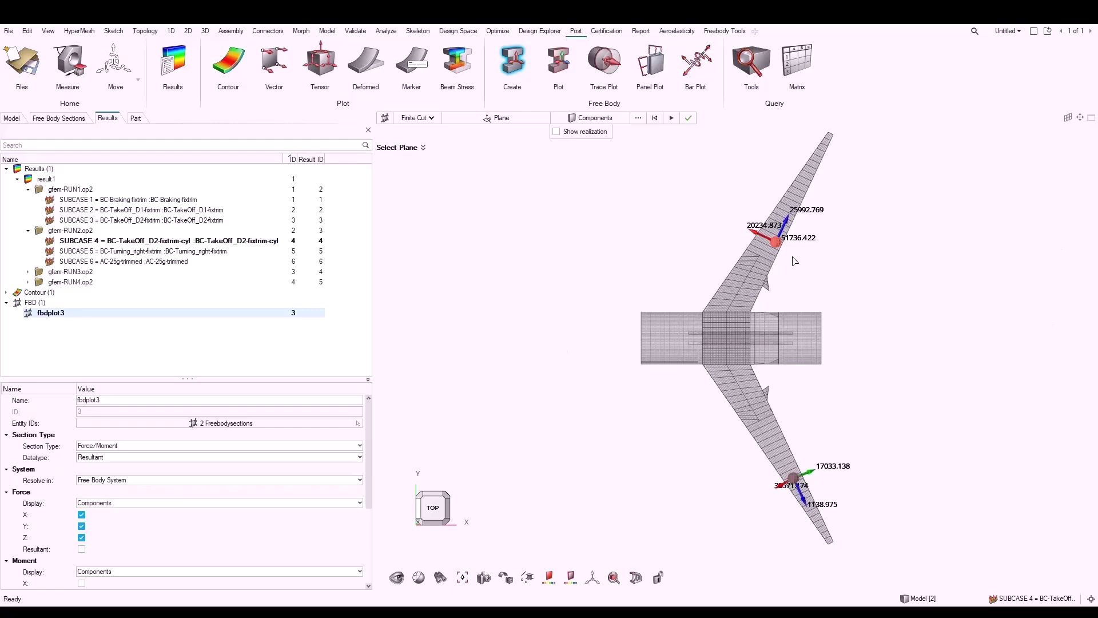
- Set fbdplot3's section type to Translation/Rotation displacements
{"action": "scroll", "coordinate": [795, 261], "scroll_direction": "up", "scroll_amount": 6}
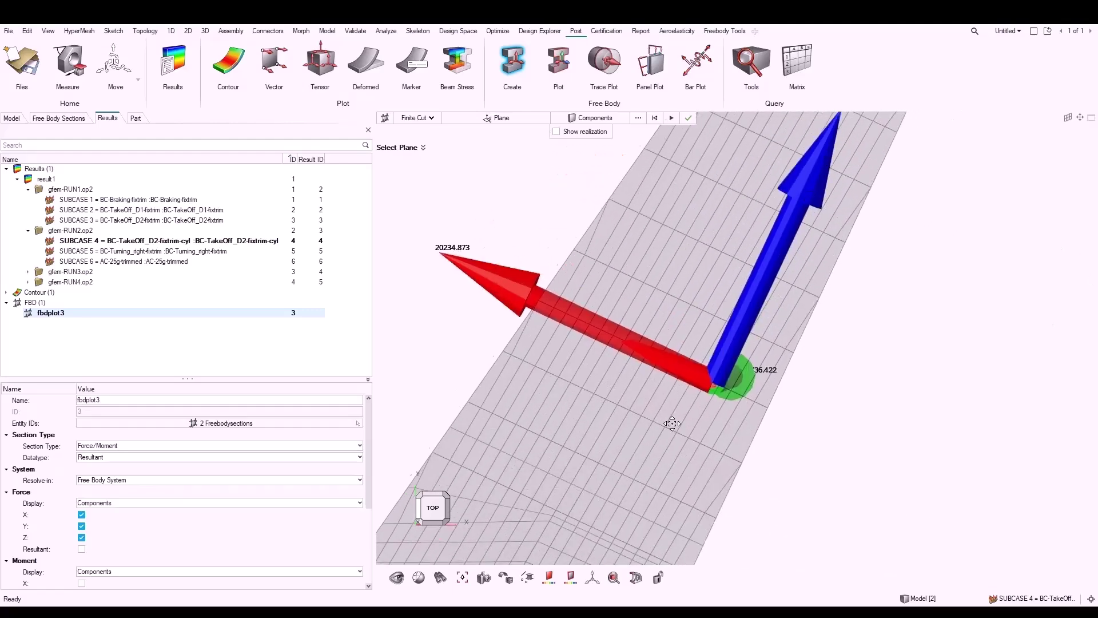
{"action": "left_click", "coordinate": [102, 446]}
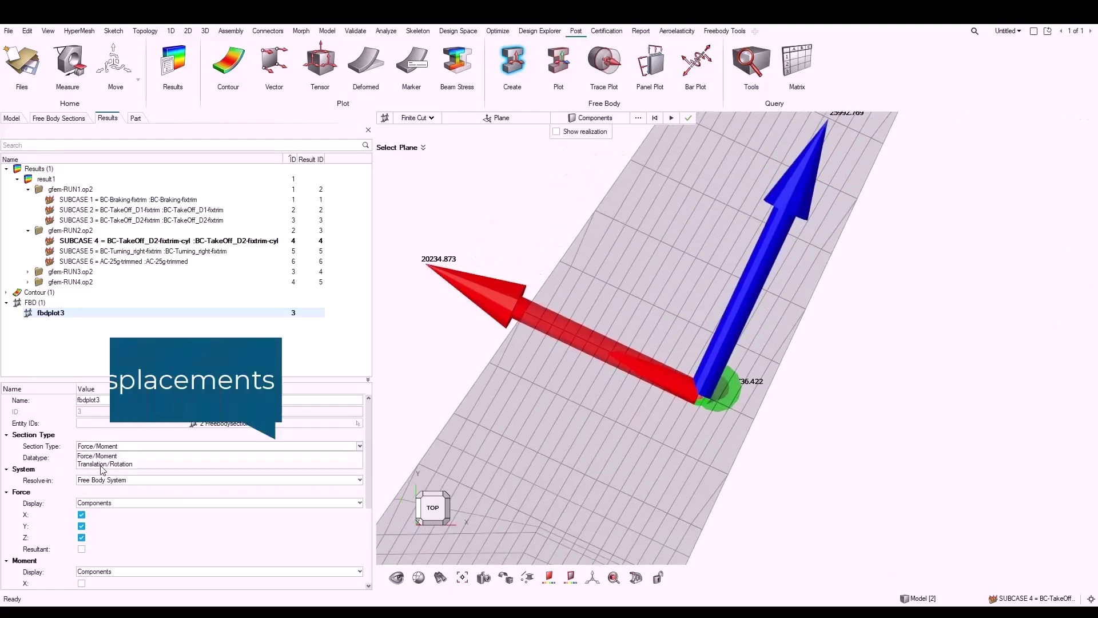
{"action": "left_click", "coordinate": [103, 465]}
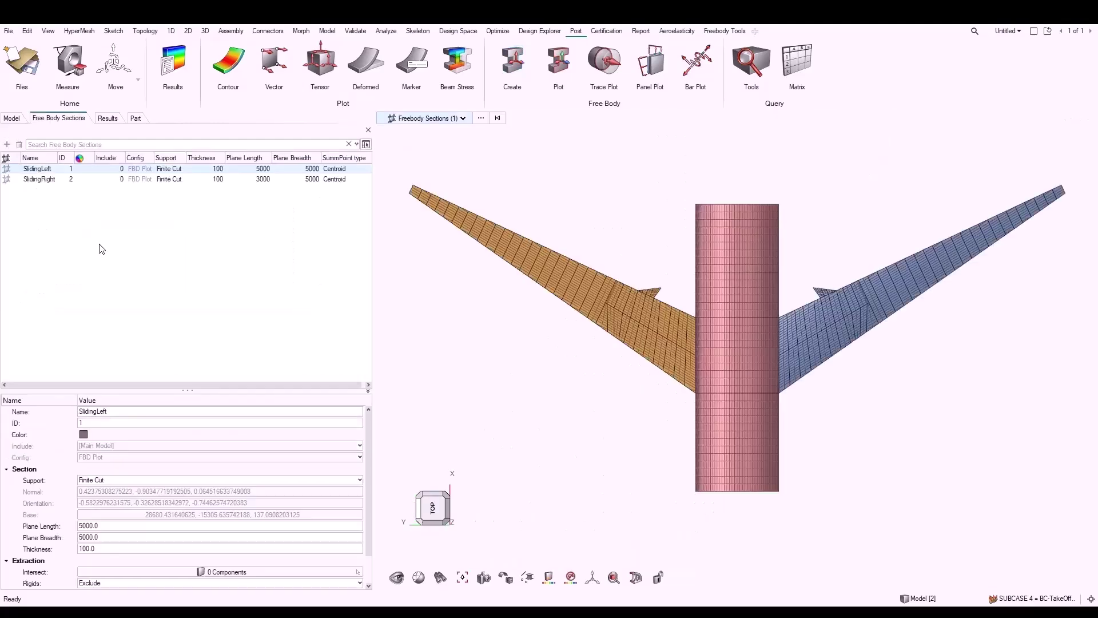
- Import the leftwing free body sections from LeftWing.csv via FBD Import
{"action": "right_click", "coordinate": [106, 248]}
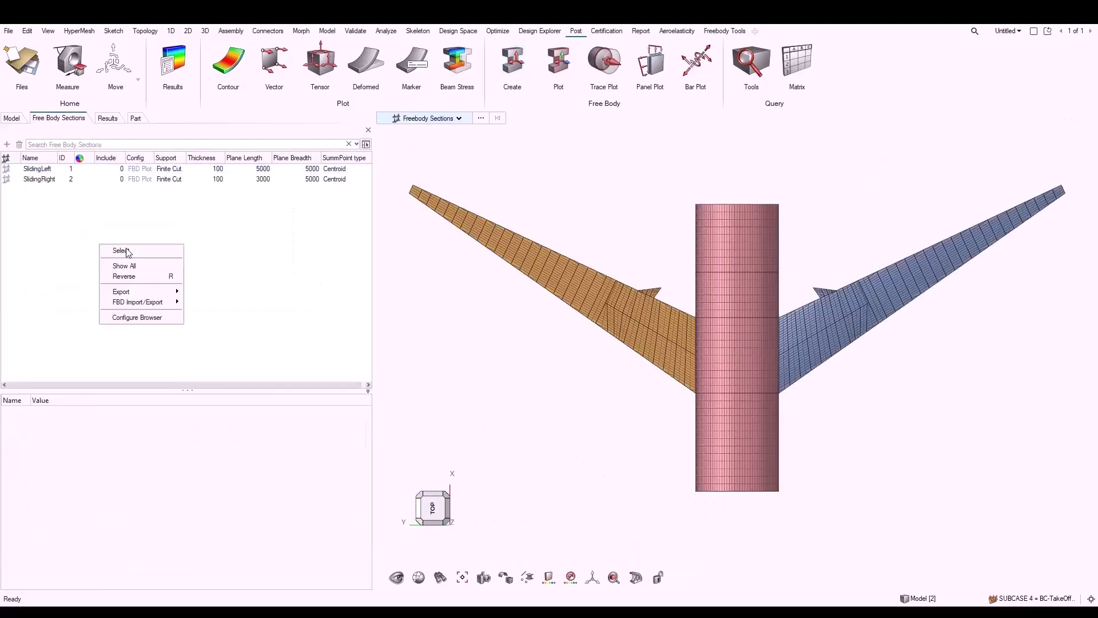
{"action": "left_click", "coordinate": [206, 251]}
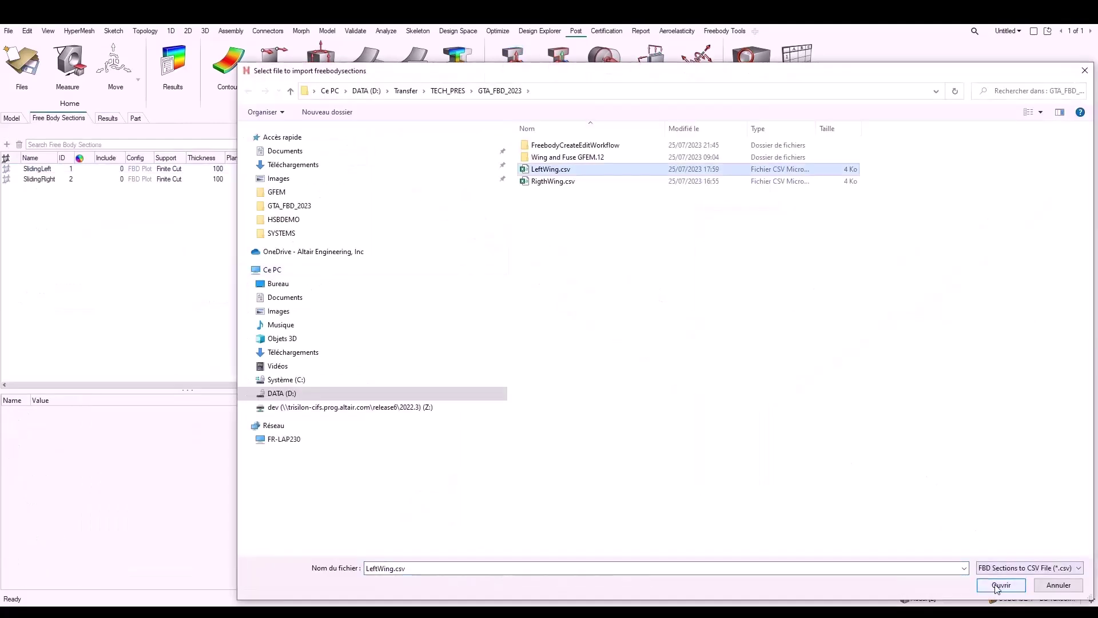
{"action": "left_click", "coordinate": [1001, 586]}
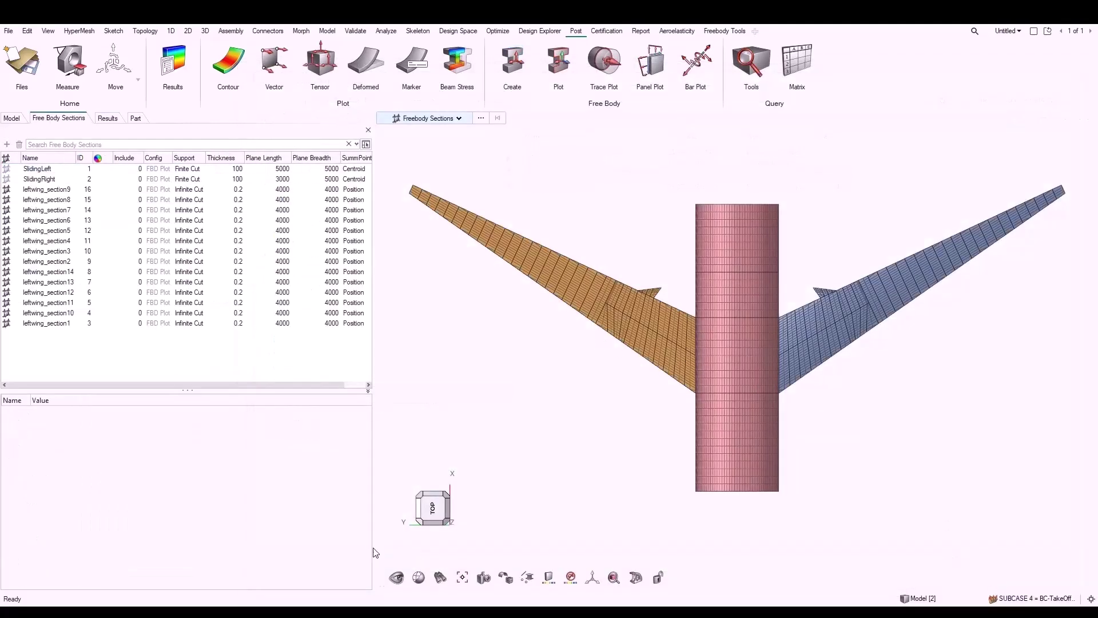
- Create a new free body plot covering all the imported leftwing sections
{"action": "left_click", "coordinate": [559, 62]}
{"action": "left_click", "coordinate": [483, 118]}
{"action": "left_click", "coordinate": [551, 184]}
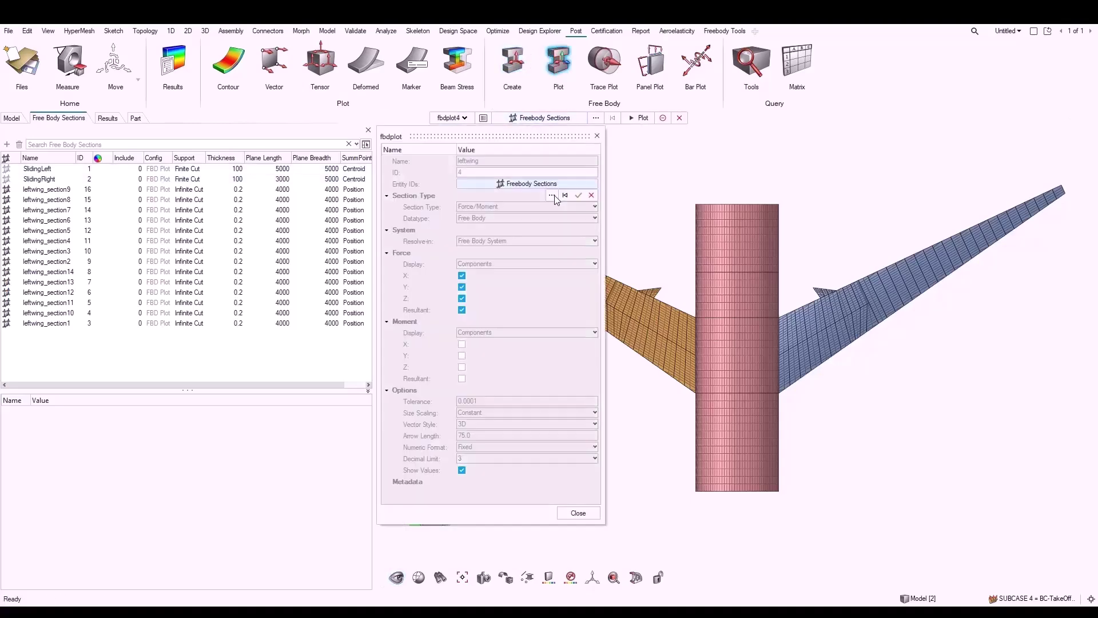
{"action": "left_click", "coordinate": [520, 188]}
{"action": "left_click", "coordinate": [541, 294], "text": "shift"}
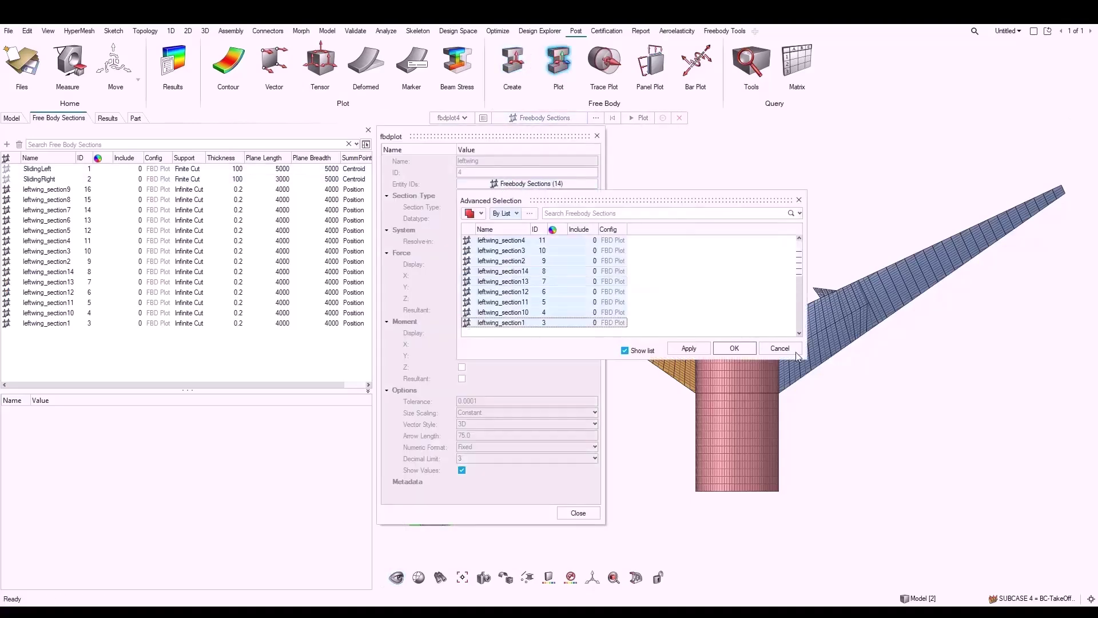
{"action": "left_click", "coordinate": [737, 345]}
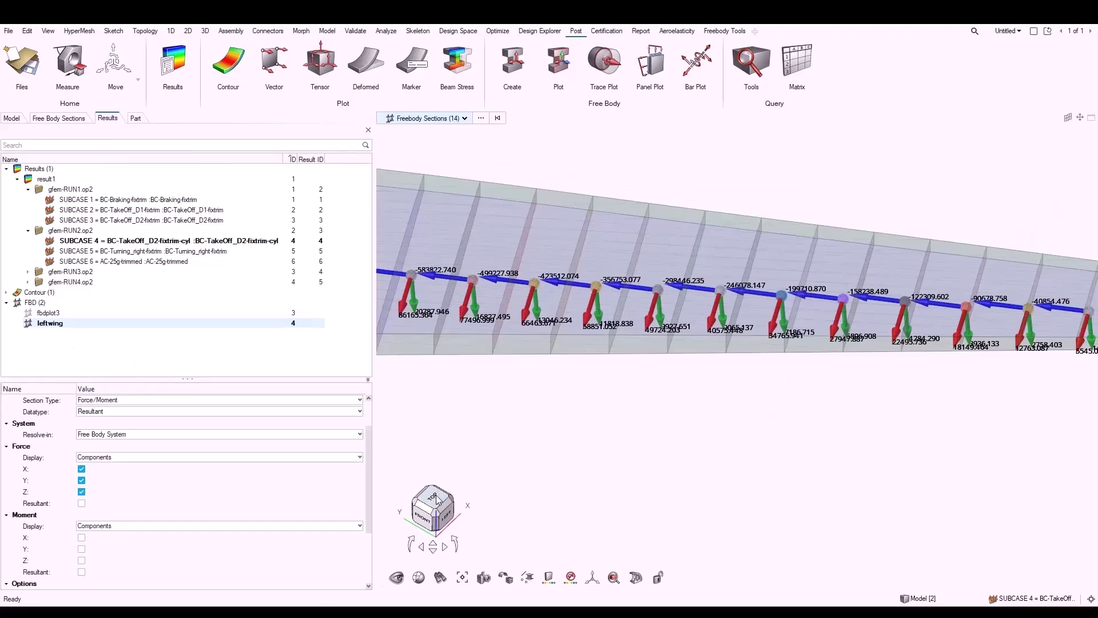
- Reactivate the leftwing plot and make SUBCASE 2, then SUBCASE 6, the active load case
{"action": "left_click", "coordinate": [28, 312]}
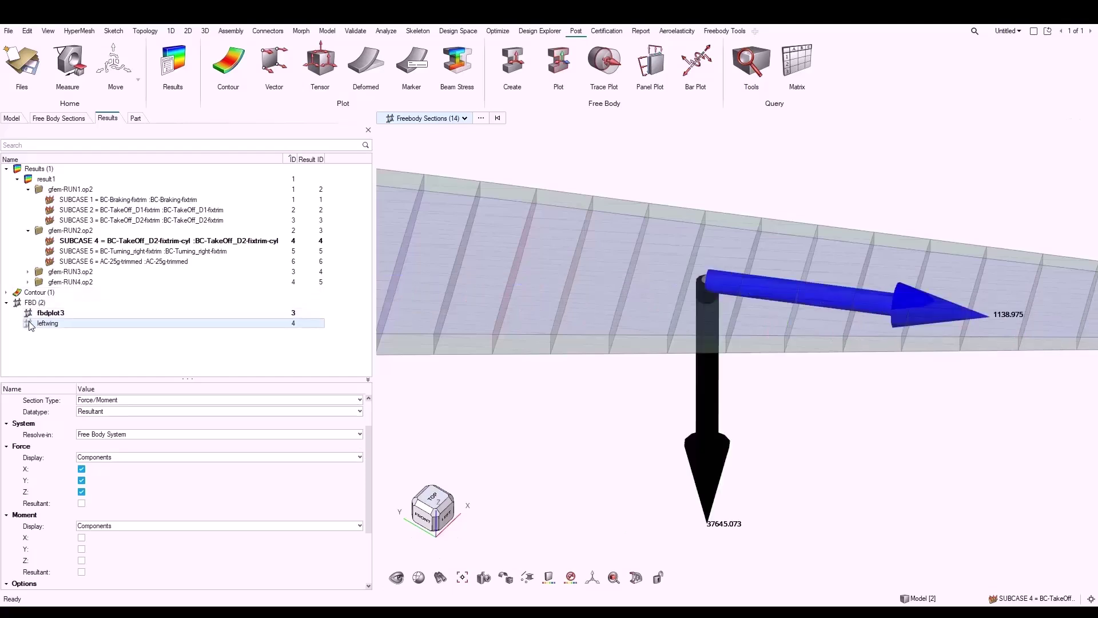
{"action": "double_click", "coordinate": [30, 324]}
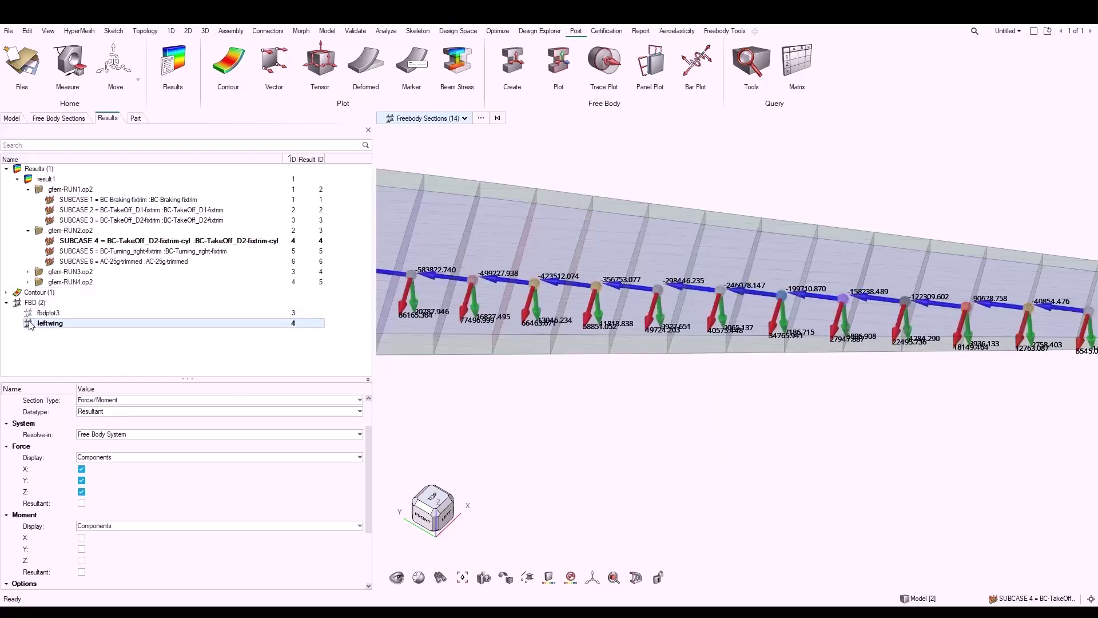
{"action": "left_click", "coordinate": [100, 210]}
{"action": "double_click", "coordinate": [99, 211]}
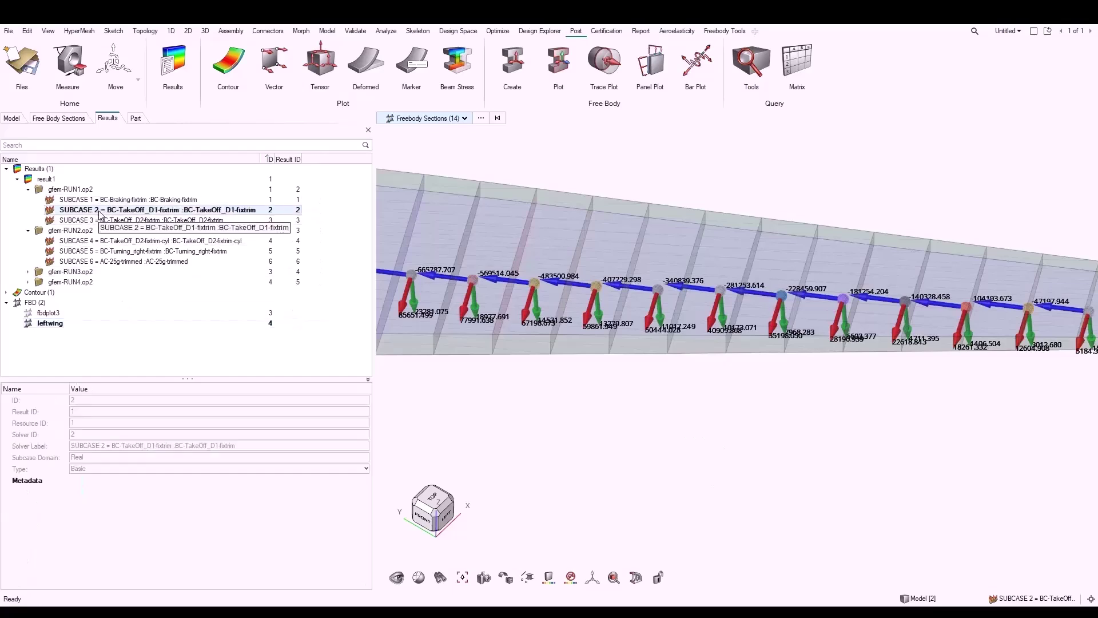
{"action": "double_click", "coordinate": [76, 262]}
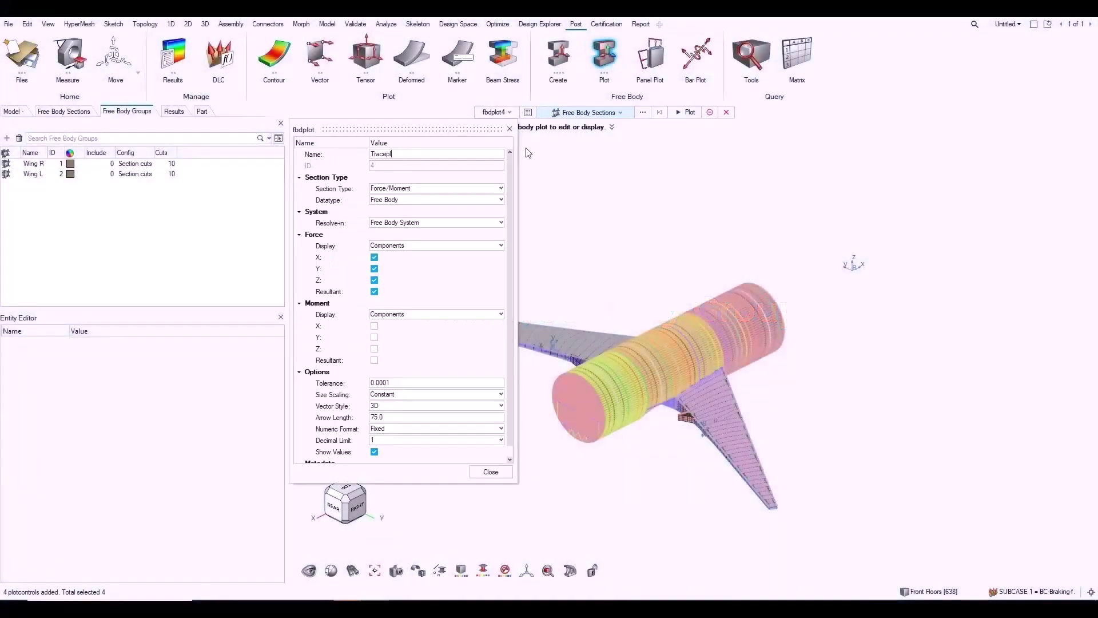
- Trace-plot resultant forces for free body groups Wing R and Wing L, viewed from the rear
{"action": "left_click", "coordinate": [619, 113]}
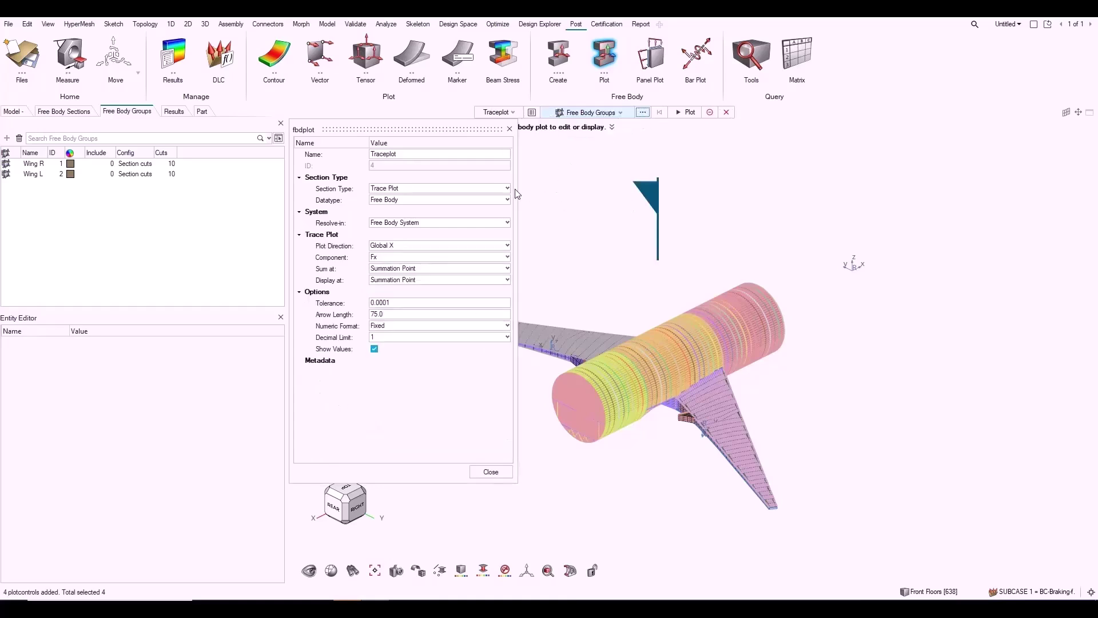
{"action": "left_click", "coordinate": [591, 113]}
{"action": "left_click_drag", "start_coordinate": [588, 196], "coordinate": [491, 167]}
{"action": "left_click", "coordinate": [753, 279]}
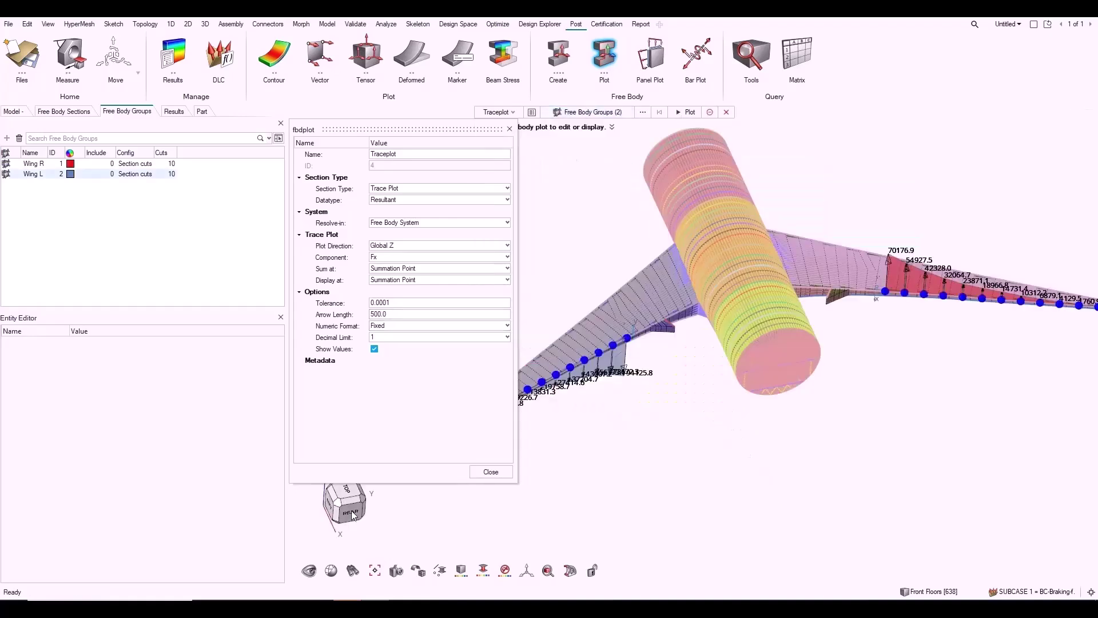
{"action": "left_click", "coordinate": [353, 516]}
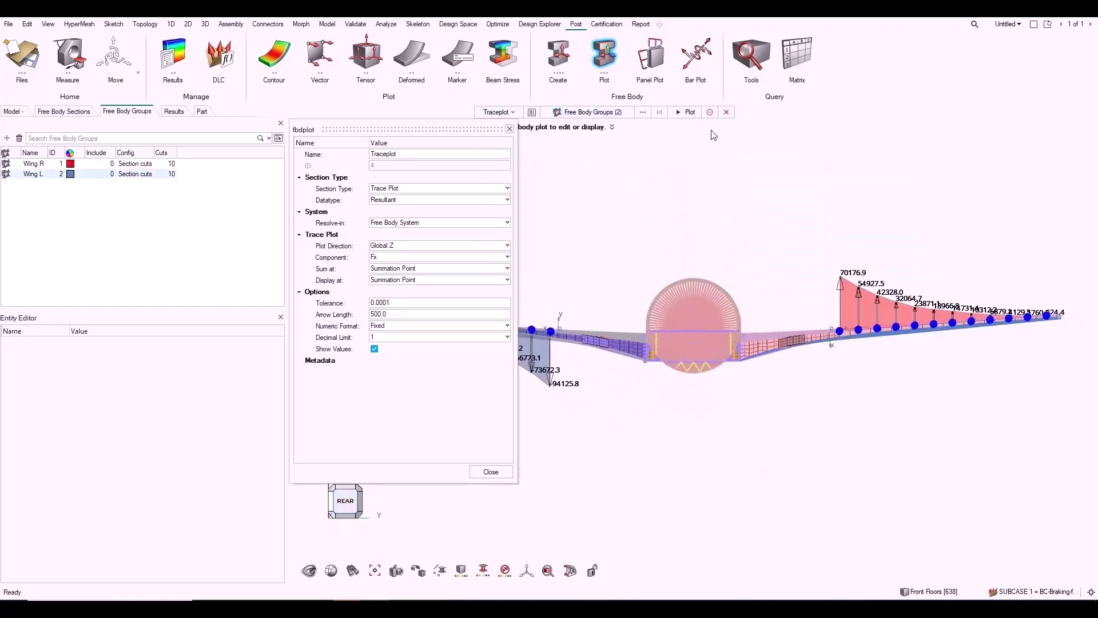
{"action": "left_click", "coordinate": [727, 113]}
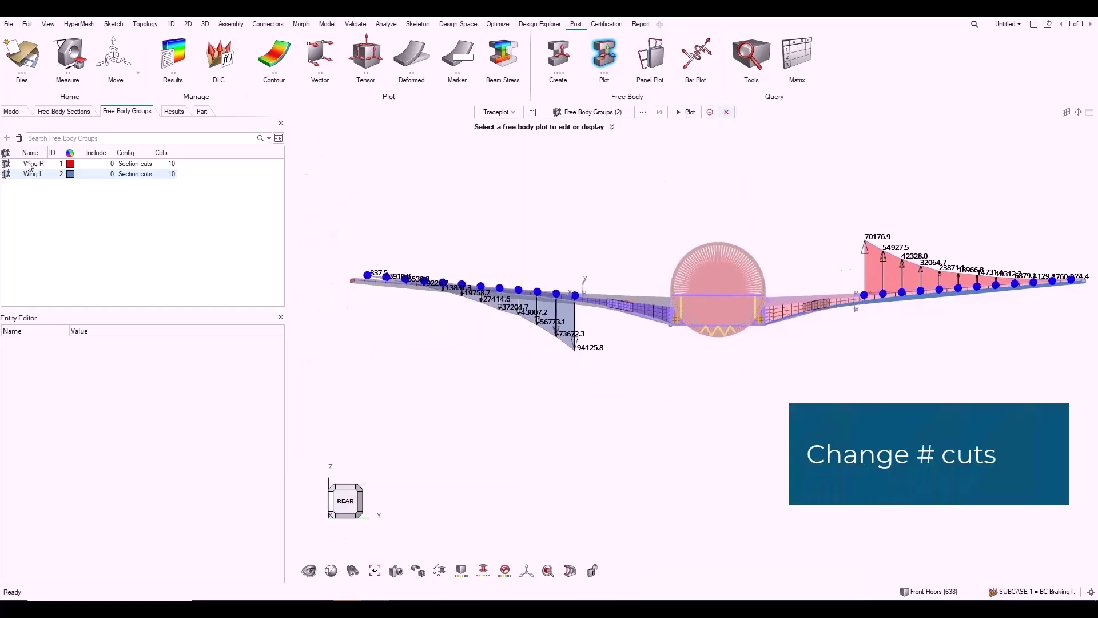
- Set both wing groups to 20 cuts, then activate SUBCASE 6 (AC-25g-trimmed) and SUBCASE 3
{"action": "left_click", "coordinate": [171, 174]}
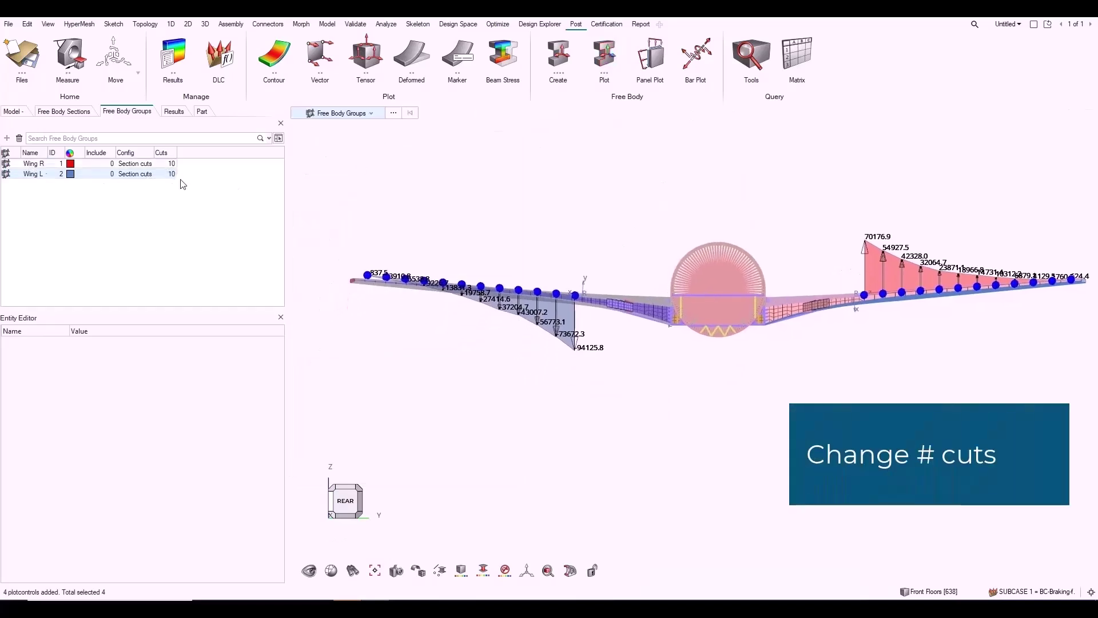
{"action": "key", "text": "Return"}
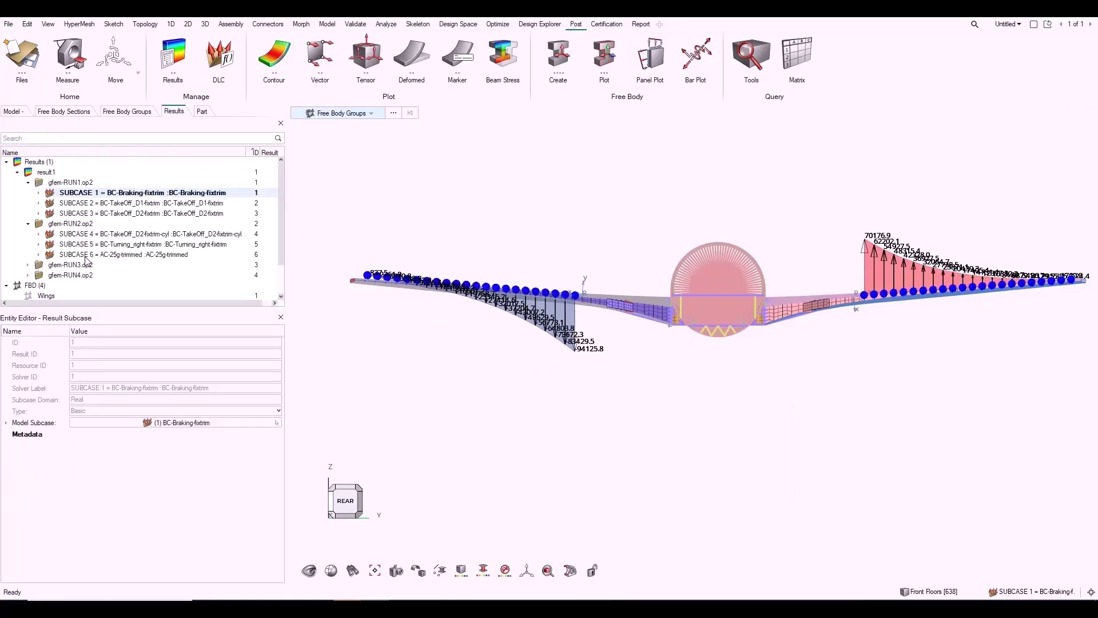
{"action": "double_click", "coordinate": [86, 255]}
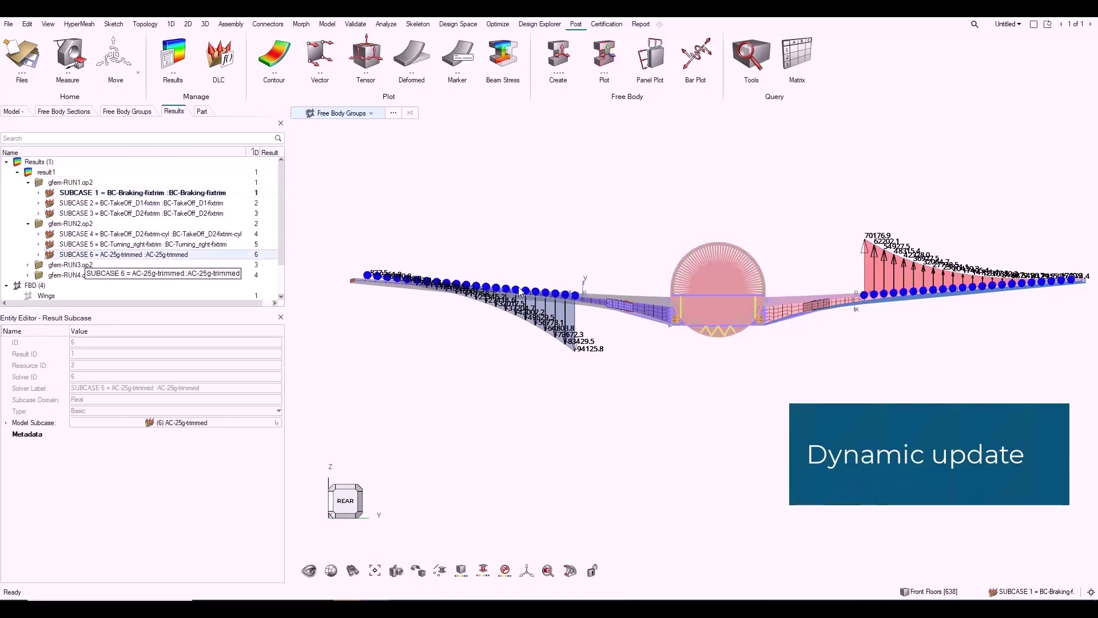
{"action": "left_click", "coordinate": [117, 214]}
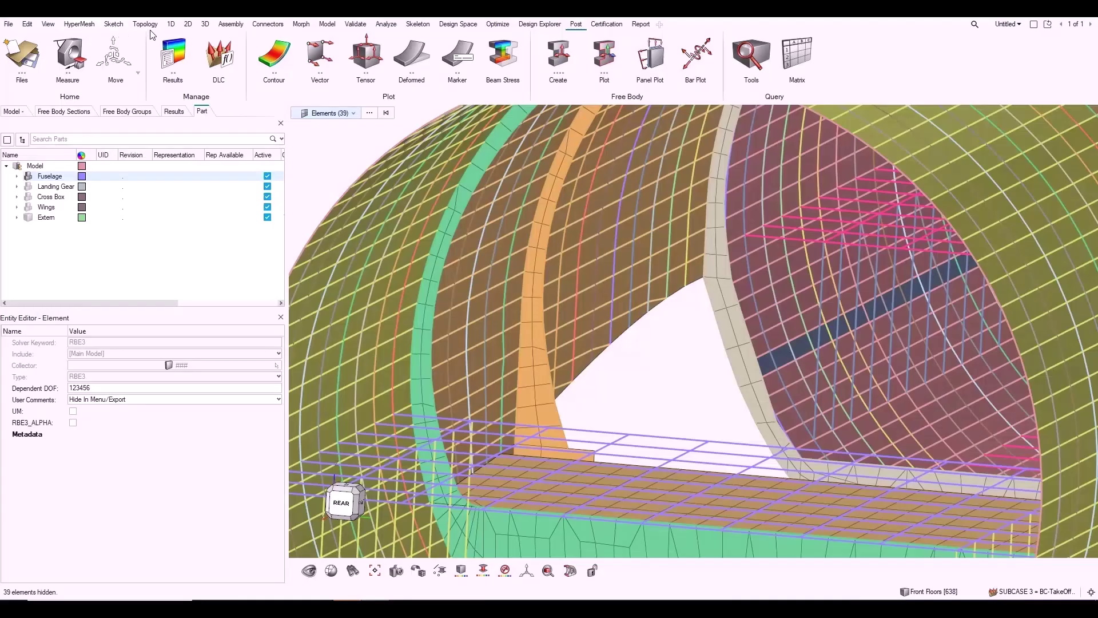
- Measure the green frame stiffener: 120.30 width and a 533.40 distance
{"action": "left_click", "coordinate": [71, 55]}
{"action": "scroll", "coordinate": [448, 281], "scroll_direction": "up", "scroll_amount": 5}
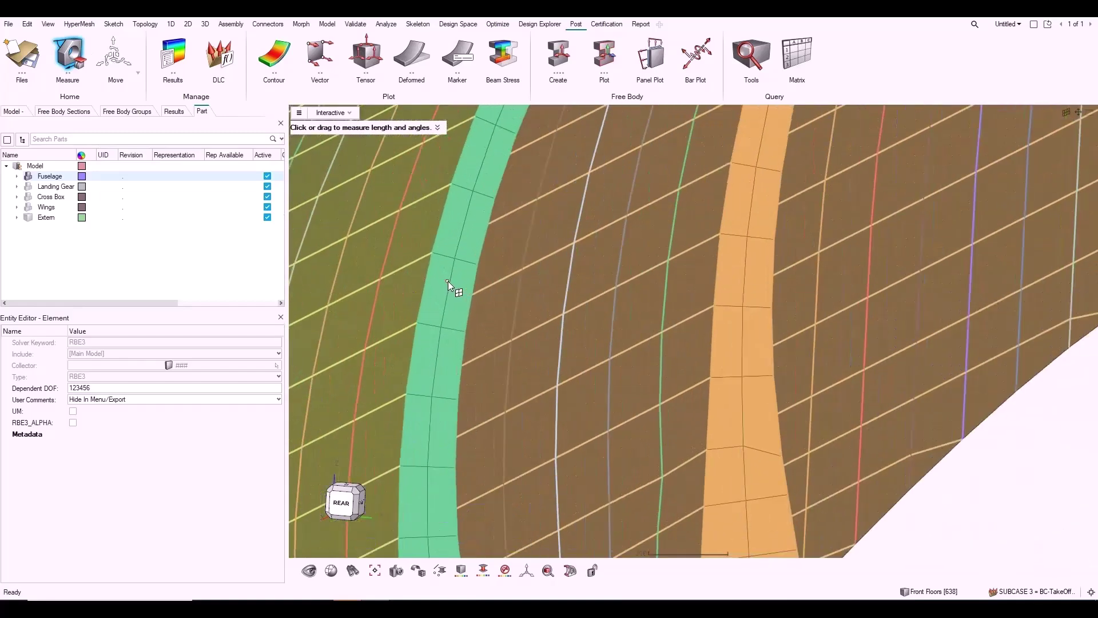
{"action": "left_click", "coordinate": [477, 263]}
{"action": "left_click", "coordinate": [430, 253]}
{"action": "left_click", "coordinate": [381, 278]}
- Display the shells and beams with their 3D thickness
{"action": "scroll", "coordinate": [444, 283], "scroll_direction": "up", "scroll_amount": 4}
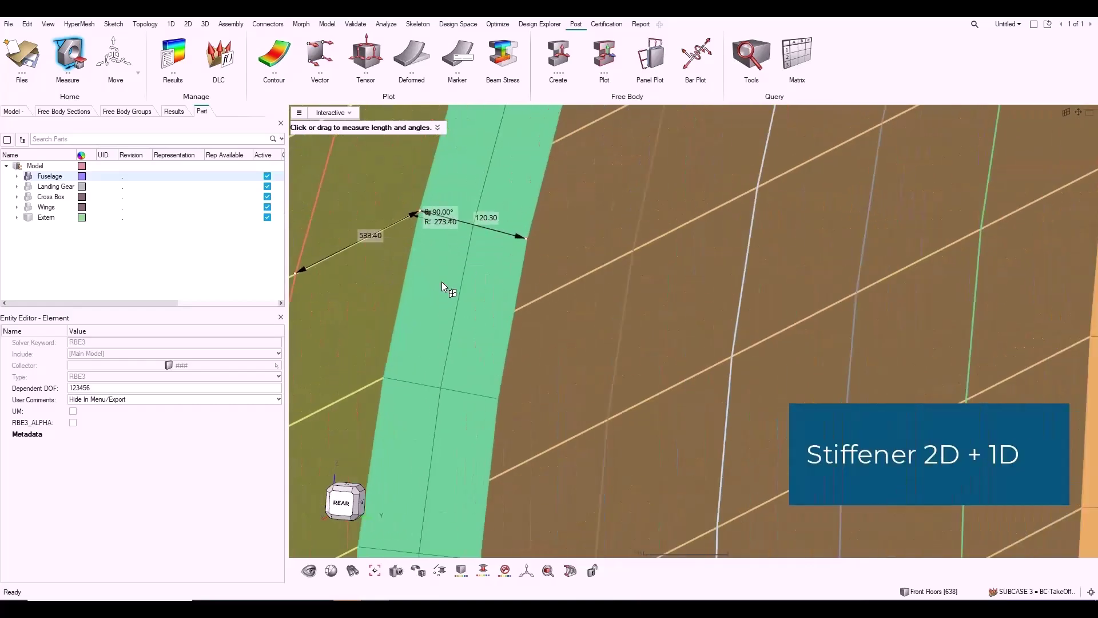
{"action": "mouse_move", "coordinate": [440, 570]}
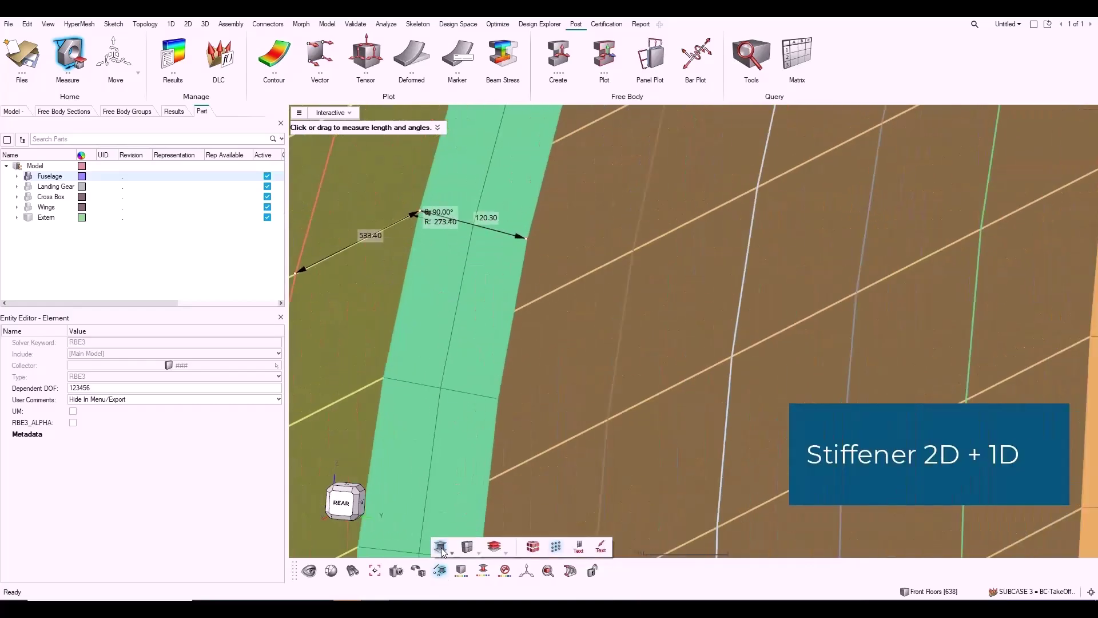
{"action": "left_click", "coordinate": [441, 548]}
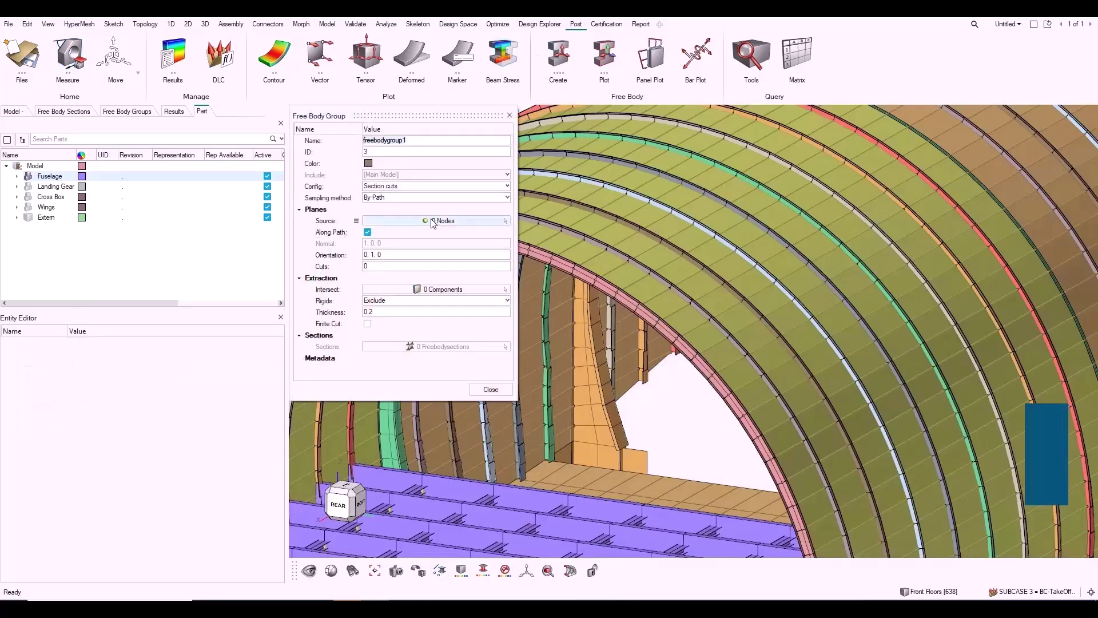
- Begin picking the group's source node path along the green fuselage frame
{"action": "left_click", "coordinate": [433, 221]}
{"action": "left_click", "coordinate": [464, 232]}
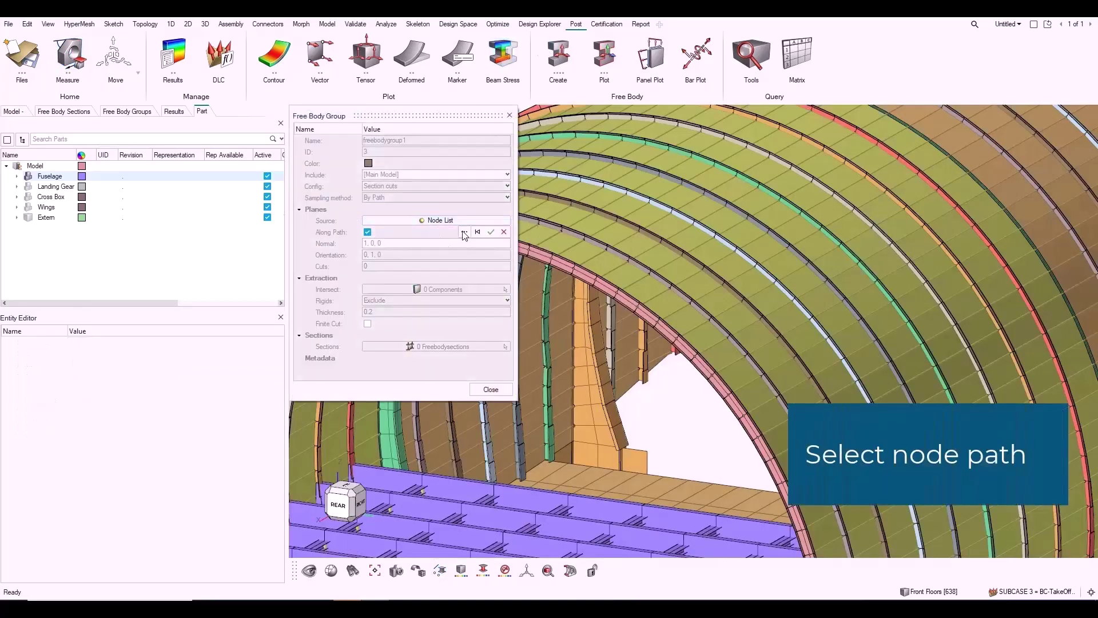
{"action": "right_click_drag", "start_coordinate": [585, 351], "coordinate": [945, 247]}
{"action": "left_click", "coordinate": [742, 358]}
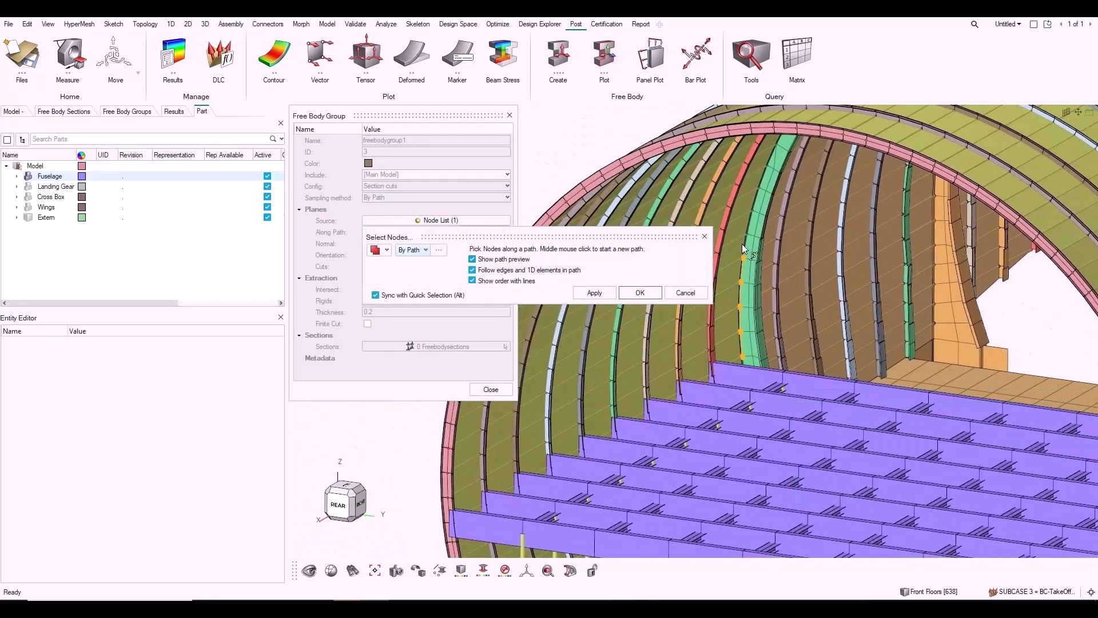
{"action": "left_click", "coordinate": [763, 172]}
{"action": "right_click_drag", "start_coordinate": [765, 173], "coordinate": [718, 311]}
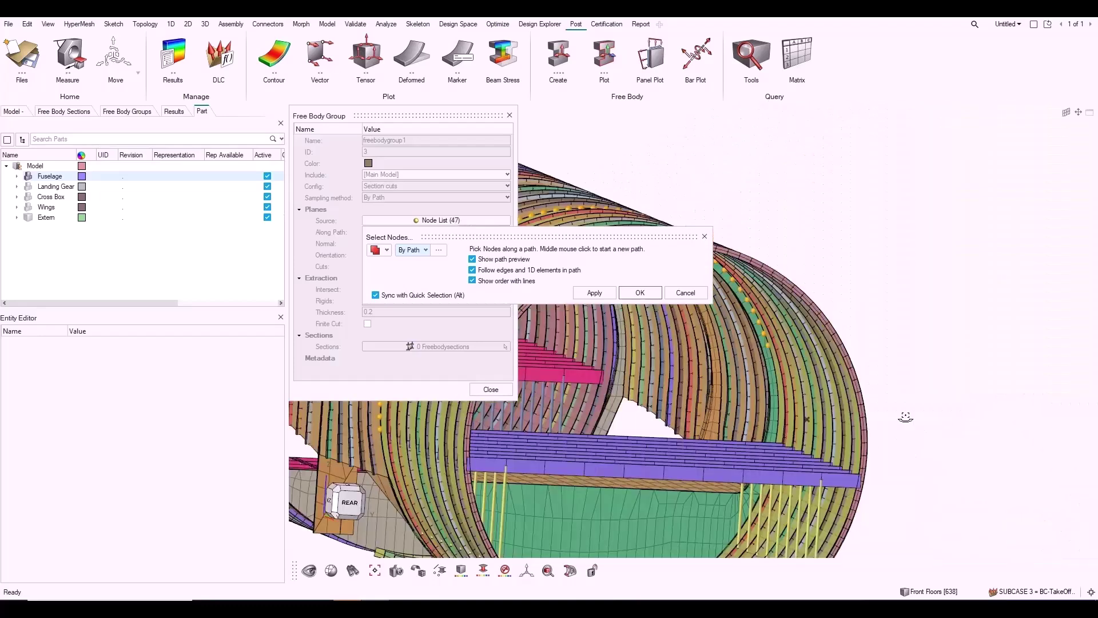
{"action": "middle_click_drag", "start_coordinate": [904, 417], "coordinate": [906, 418]}
{"action": "scroll", "coordinate": [767, 441], "scroll_direction": "up", "scroll_amount": 4}
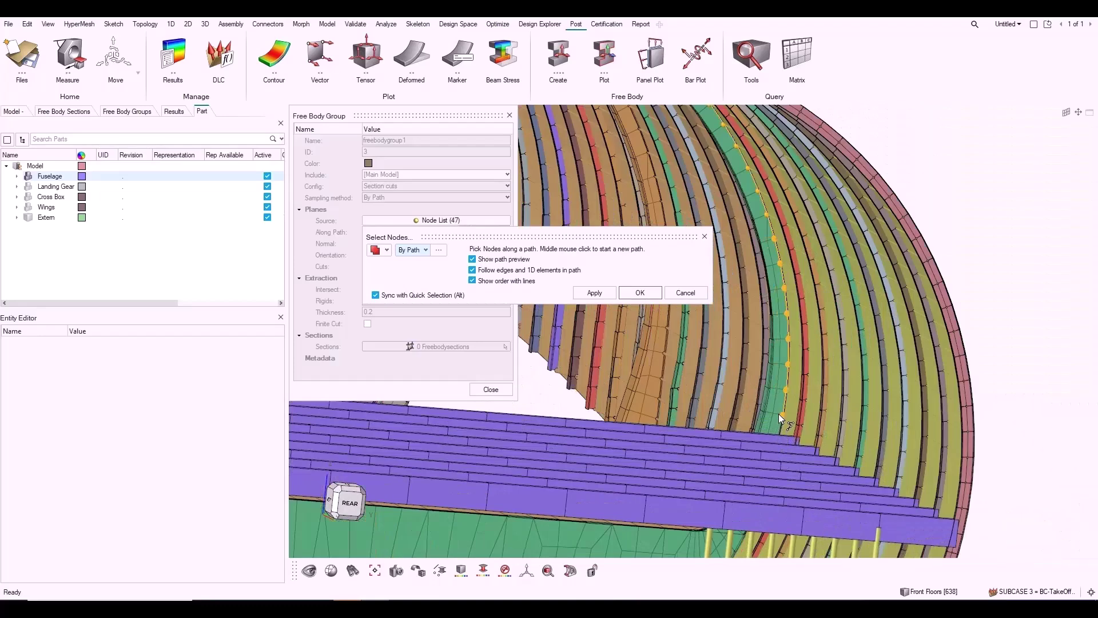
- Complete the 54-node frame path and accept it to create the sections
{"action": "left_click", "coordinate": [781, 413]}
{"action": "middle_click_drag", "start_coordinate": [782, 413], "coordinate": [975, 313]}
{"action": "scroll", "coordinate": [967, 311], "scroll_direction": "down", "scroll_amount": 5}
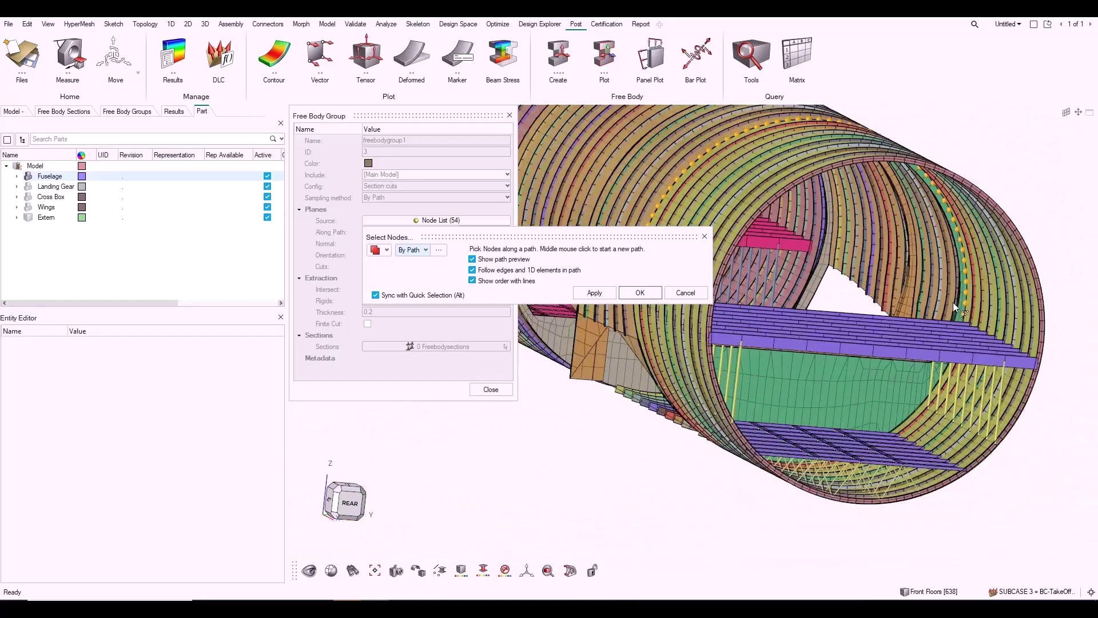
{"action": "middle_click_drag", "start_coordinate": [769, 326], "coordinate": [791, 354]}
{"action": "left_click", "coordinate": [643, 292]}
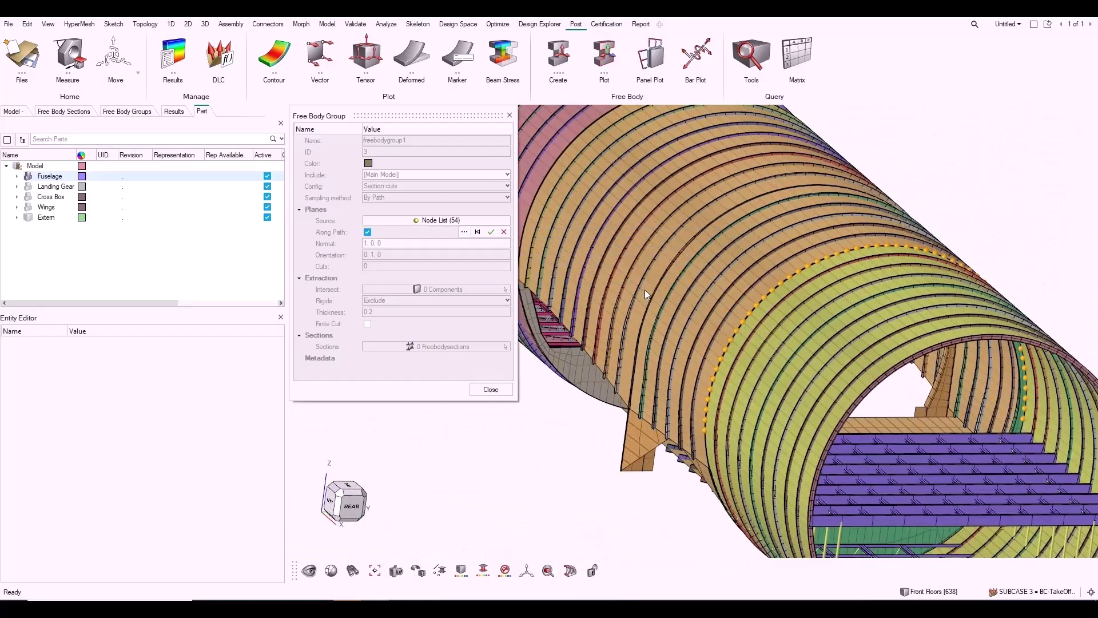
{"action": "middle_click", "coordinate": [644, 289]}
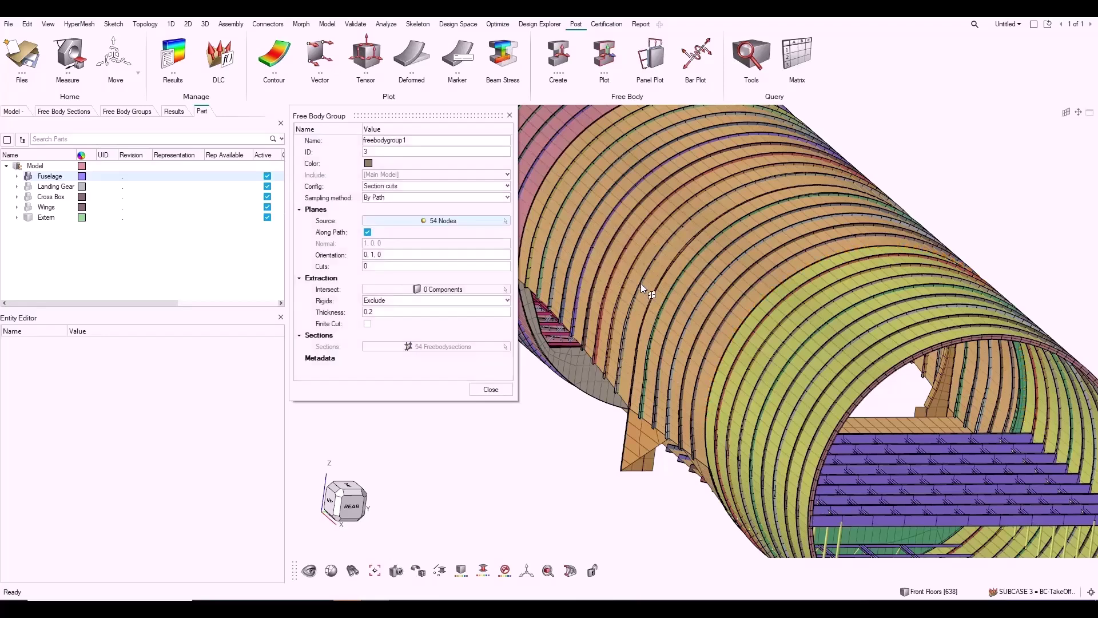
- Make the section cuts finite with length 300, then edit the breadth (1000)
{"action": "left_click", "coordinate": [367, 324]}
{"action": "left_click", "coordinate": [397, 337]}
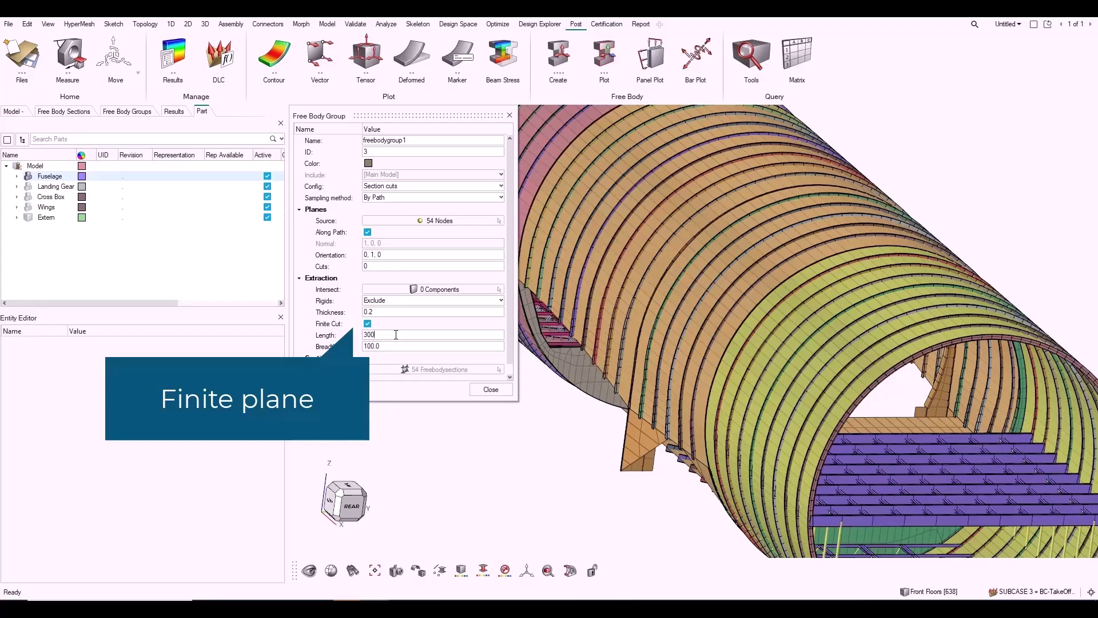
{"action": "type", "text": "300"}
{"action": "left_click", "coordinate": [395, 347]}
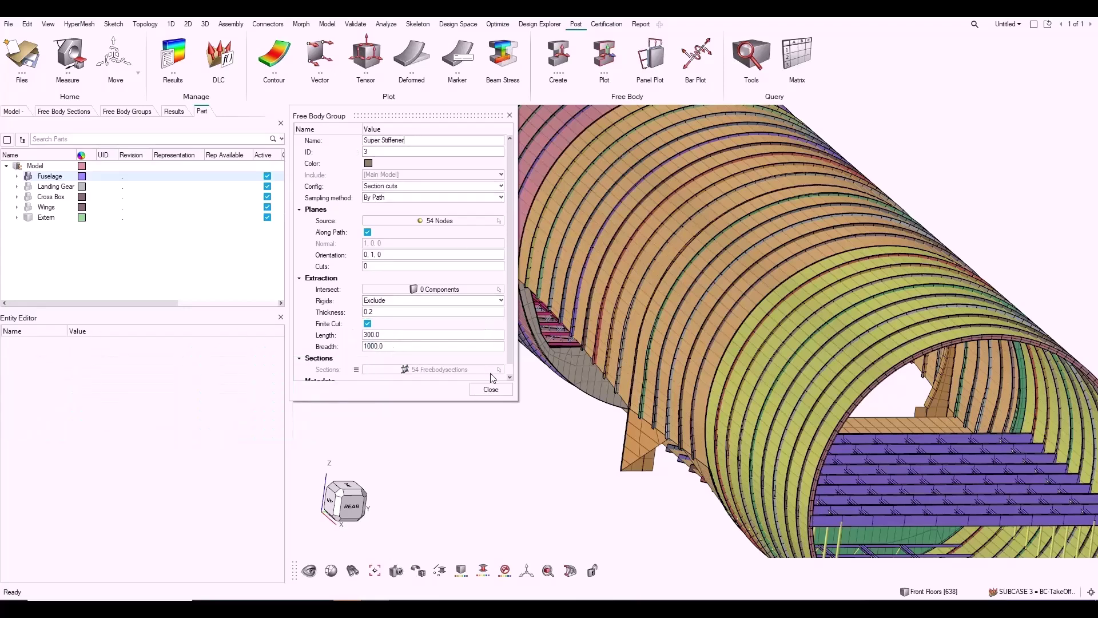
- Close the group editor and isolate freebodysection98's cut for inspection
{"action": "left_click", "coordinate": [491, 391]}
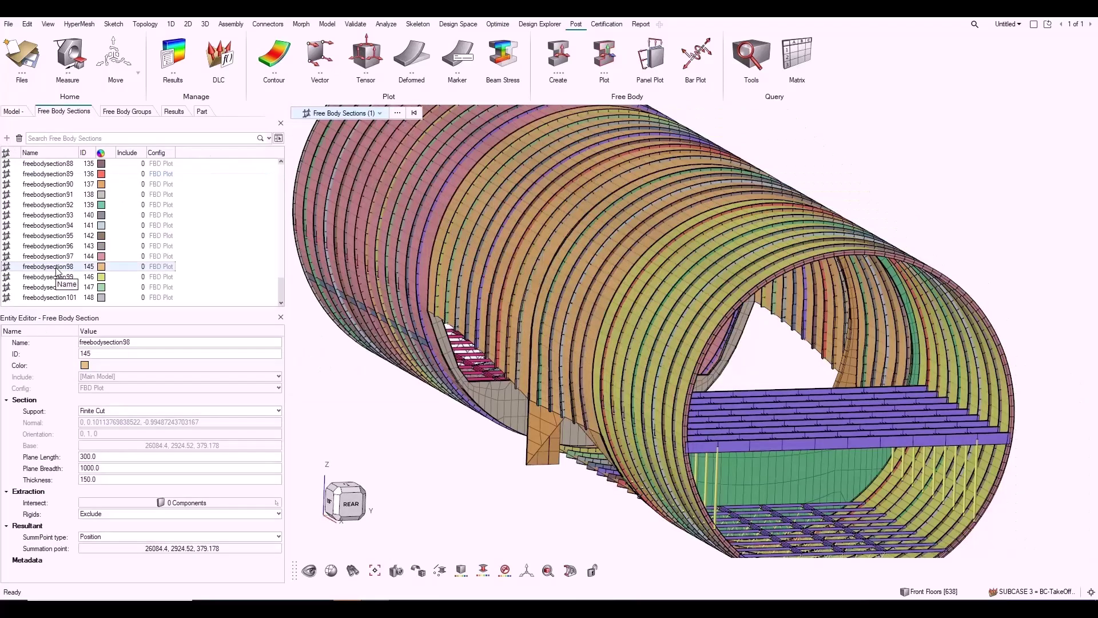
{"action": "key", "text": "q"}
{"action": "scroll", "coordinate": [930, 343], "scroll_direction": "up", "scroll_amount": 10}
{"action": "middle_click_drag", "start_coordinate": [835, 369], "coordinate": [834, 430]}
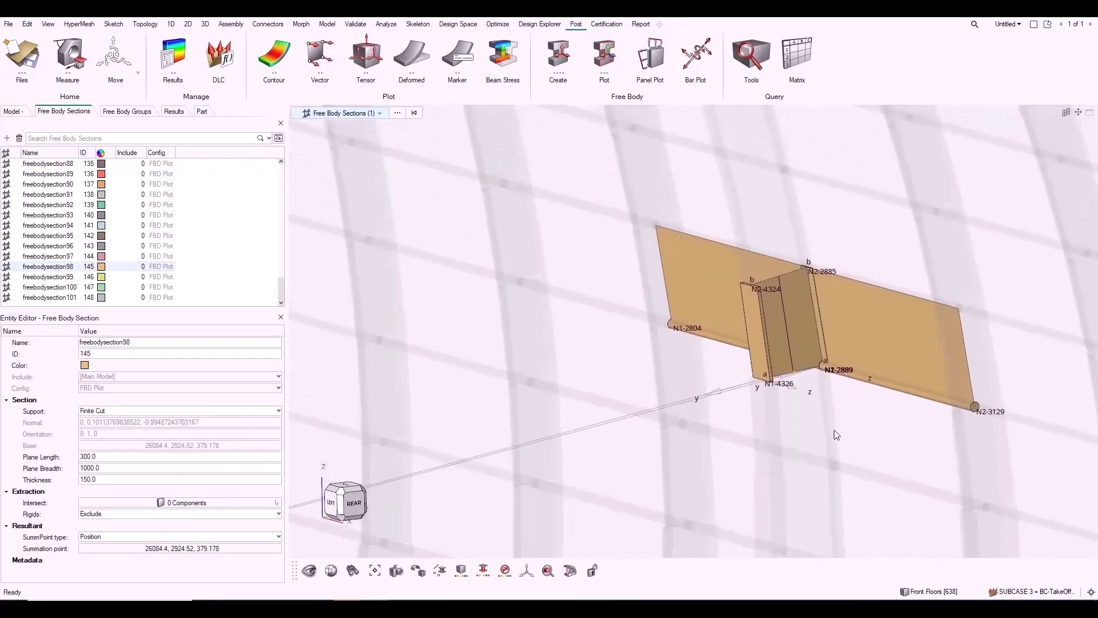
- Review the cut plates of sections 97, 96, 95 and 88–100, then end the transparent review
{"action": "left_click", "coordinate": [47, 257]}
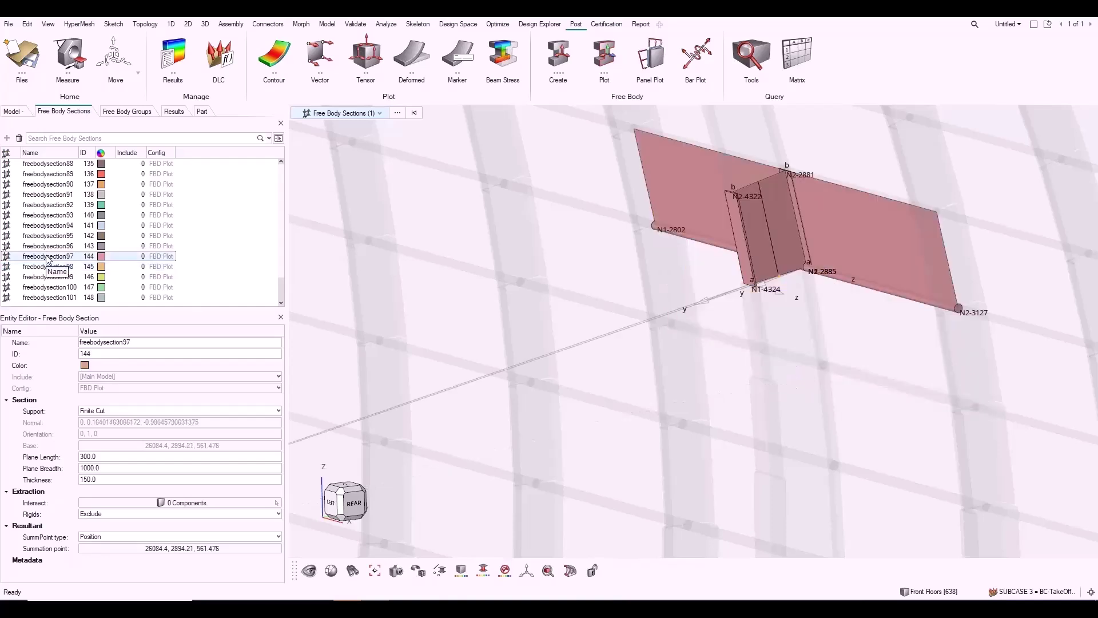
{"action": "left_click", "coordinate": [47, 246]}
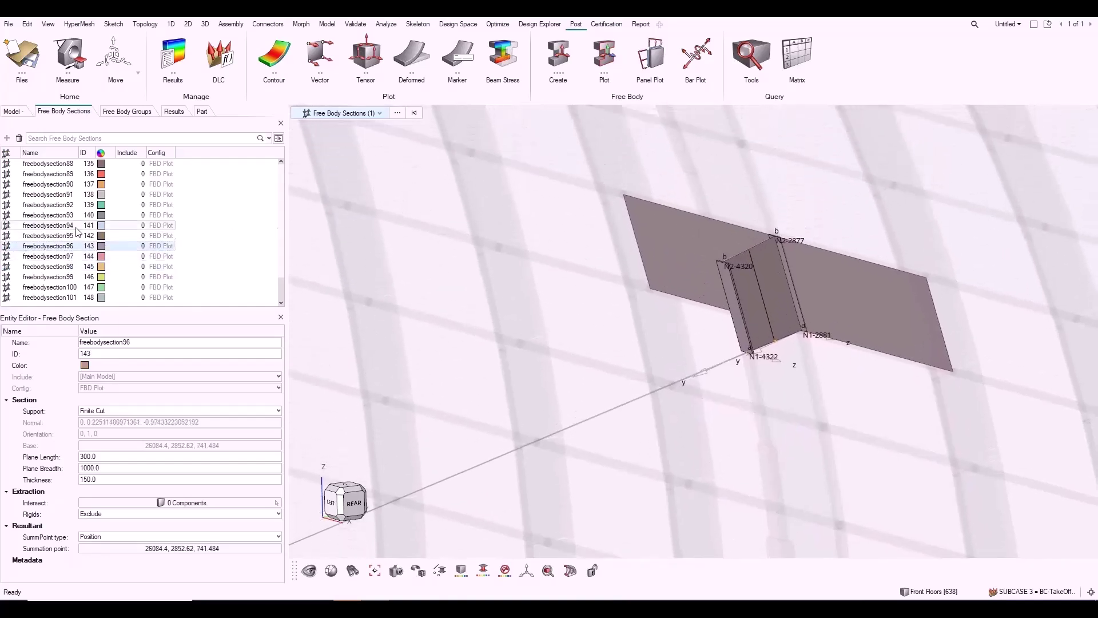
{"action": "left_click", "coordinate": [54, 236]}
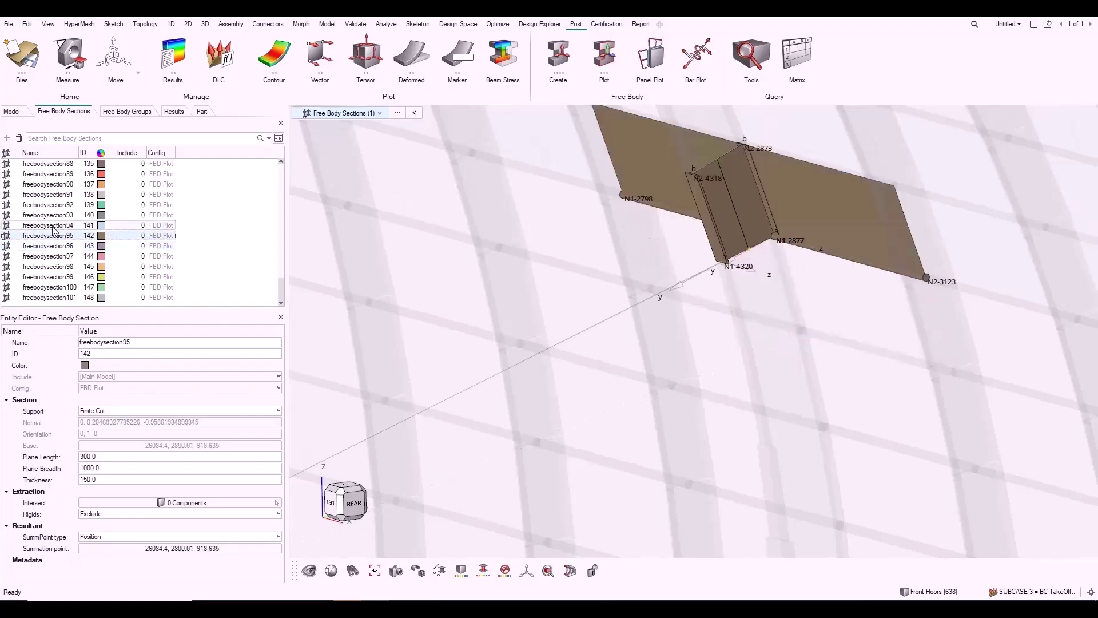
{"action": "left_click", "coordinate": [53, 227]}
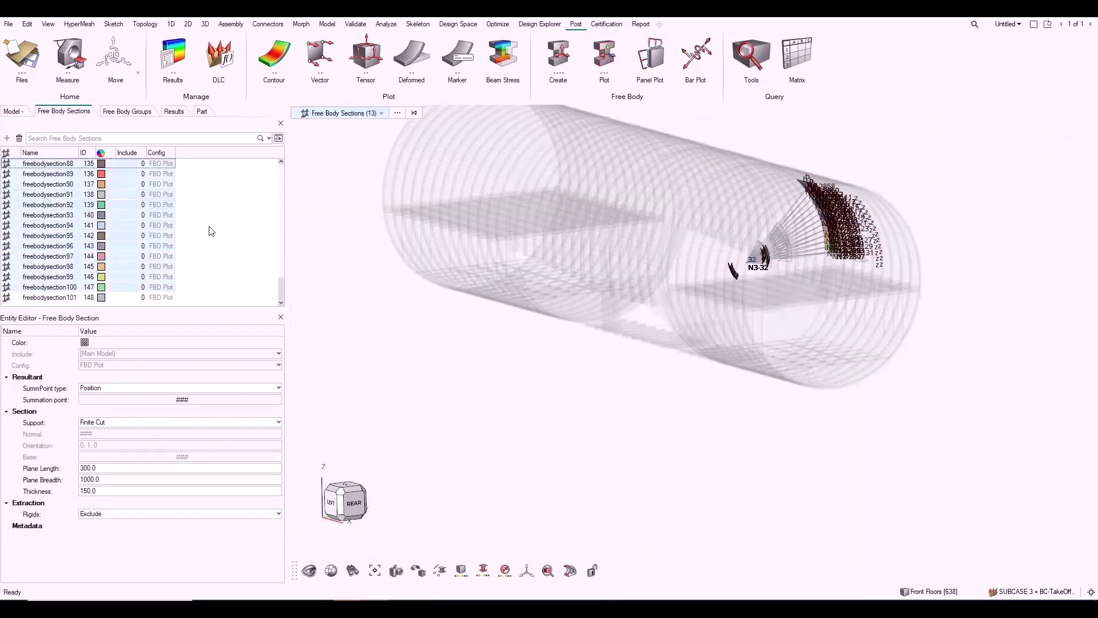
{"action": "scroll", "coordinate": [212, 231], "scroll_direction": "up", "scroll_amount": 3}
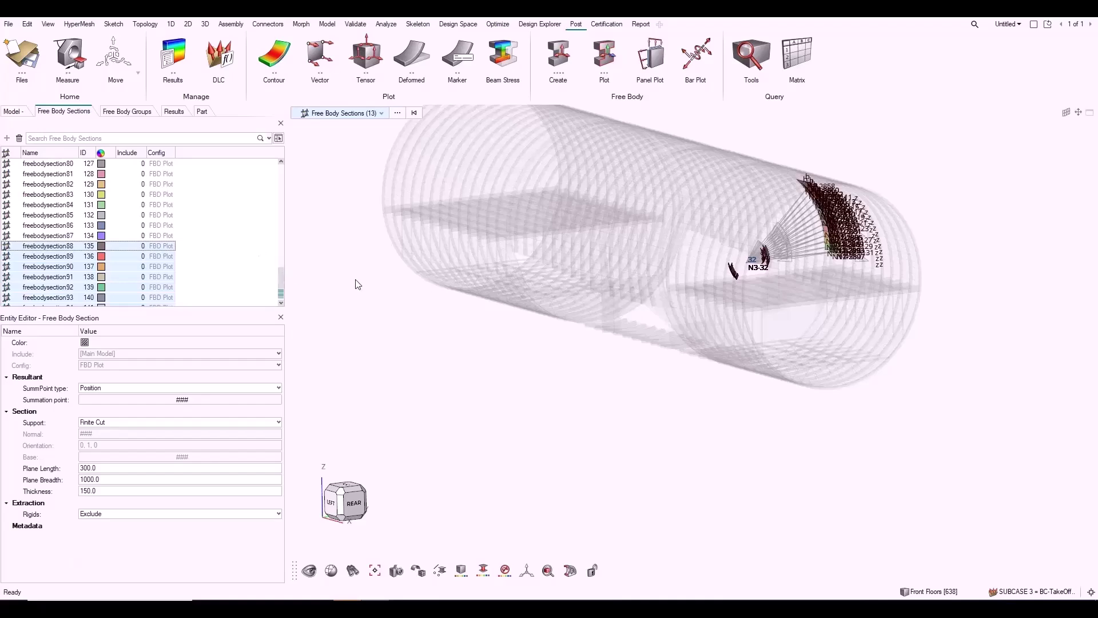
{"action": "key", "text": "q"}
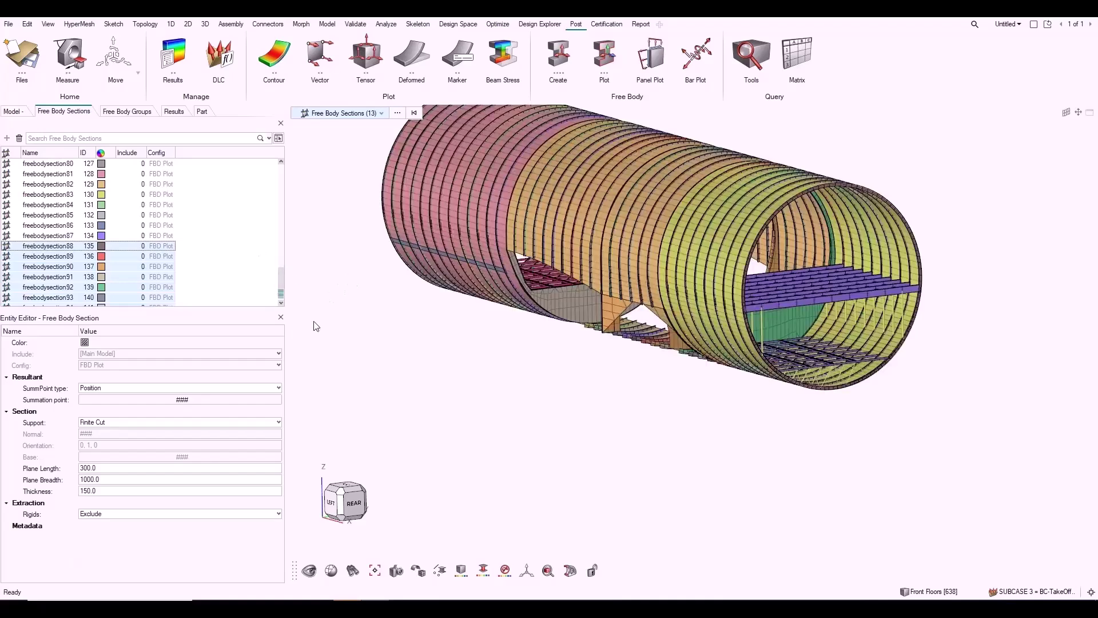
{"action": "right_click_drag", "start_coordinate": [886, 153], "coordinate": [822, 265]}
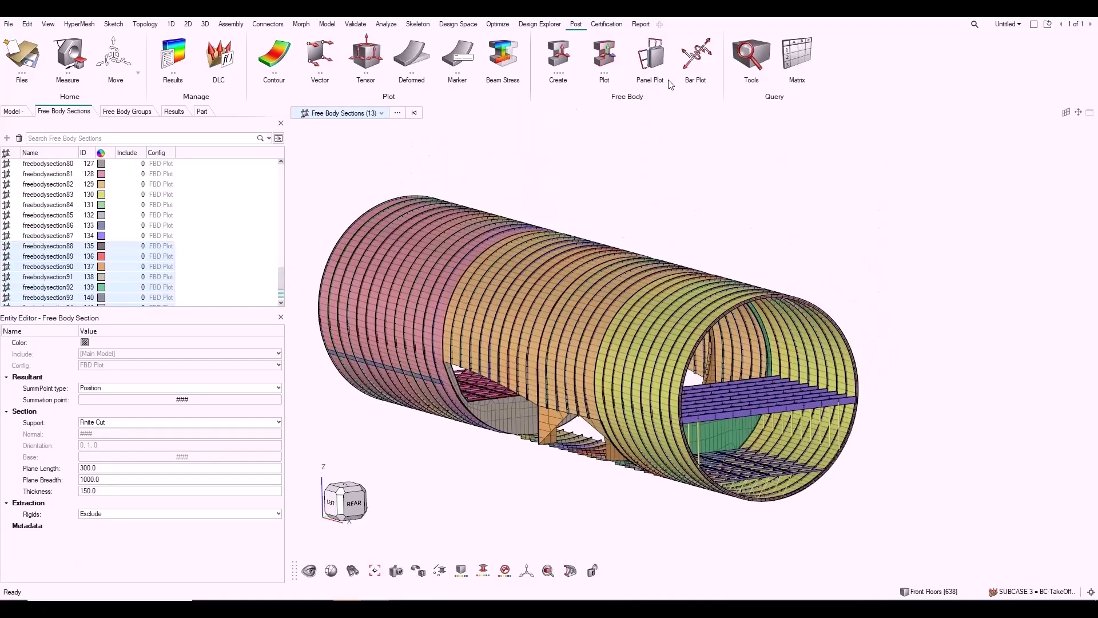
- Create a free body trace plot for the Super Stiffener group
{"action": "left_click", "coordinate": [592, 50]}
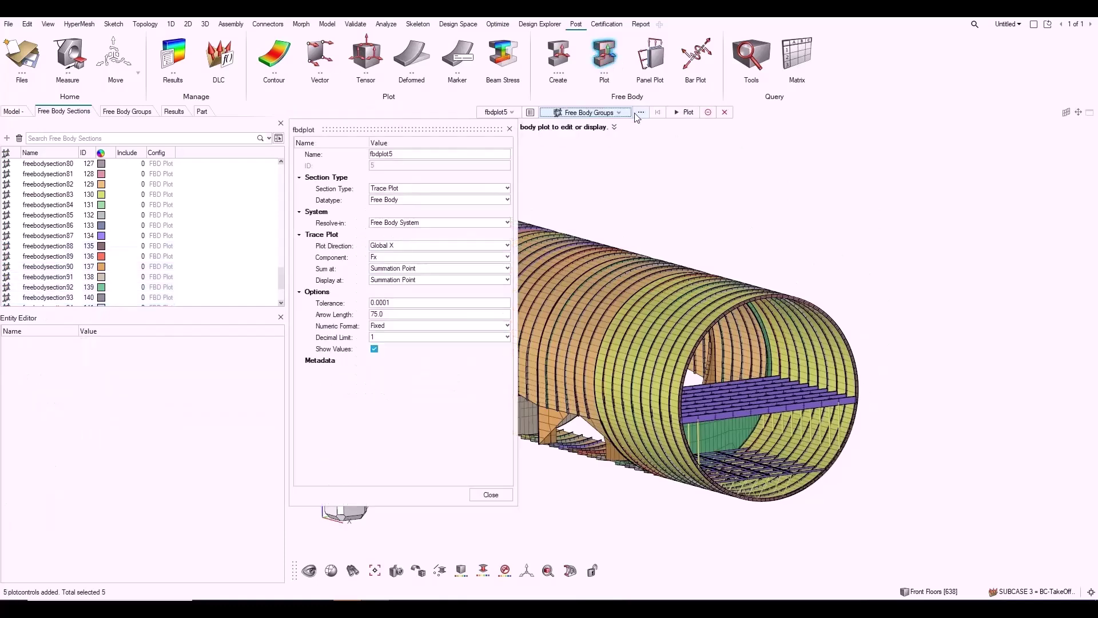
{"action": "left_click", "coordinate": [642, 112]}
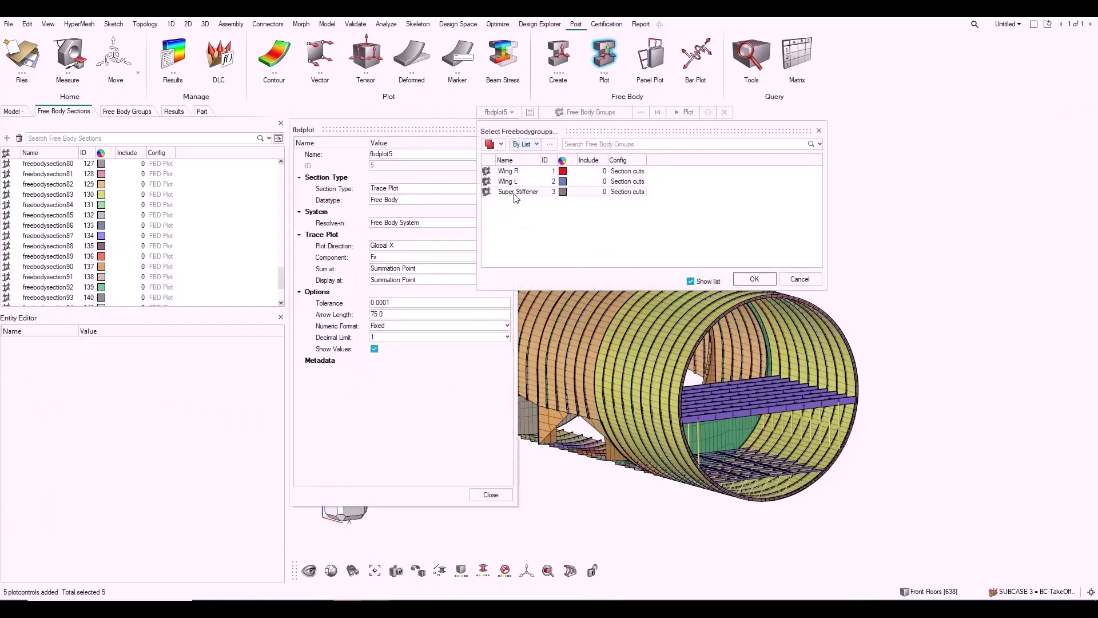
{"action": "left_click", "coordinate": [515, 192]}
{"action": "left_click", "coordinate": [754, 279]}
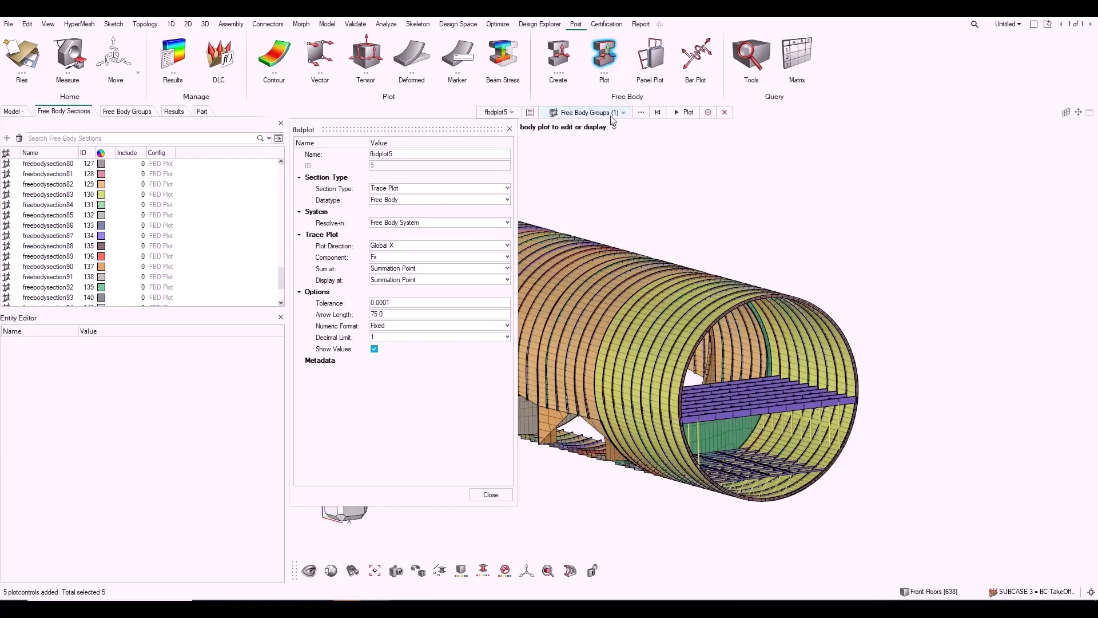
{"action": "left_click", "coordinate": [399, 316]}
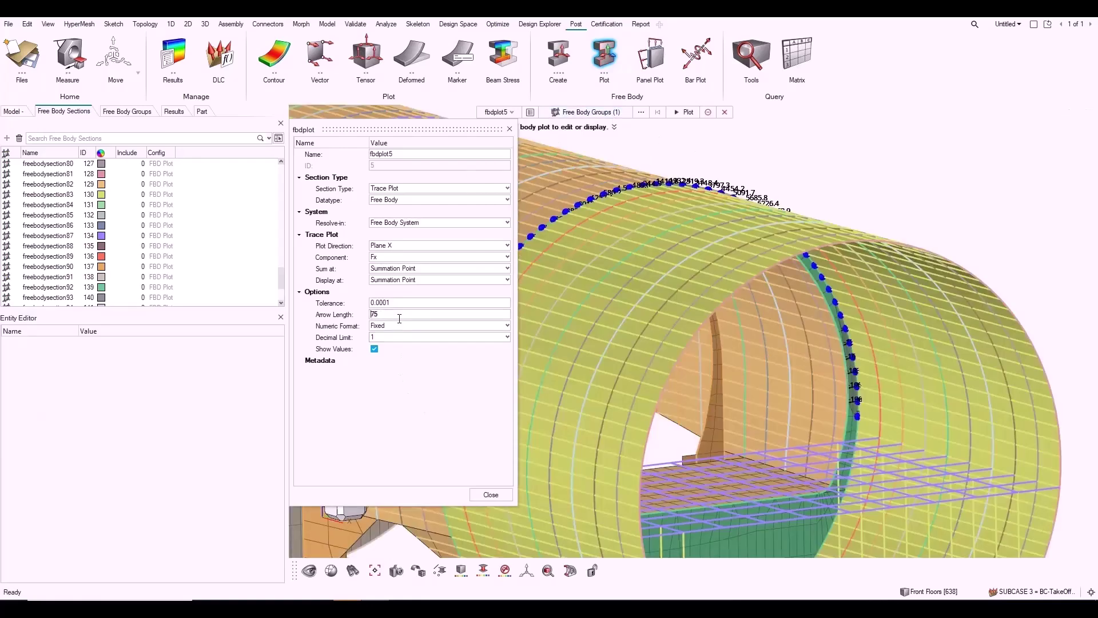
{"action": "key", "text": "Return"}
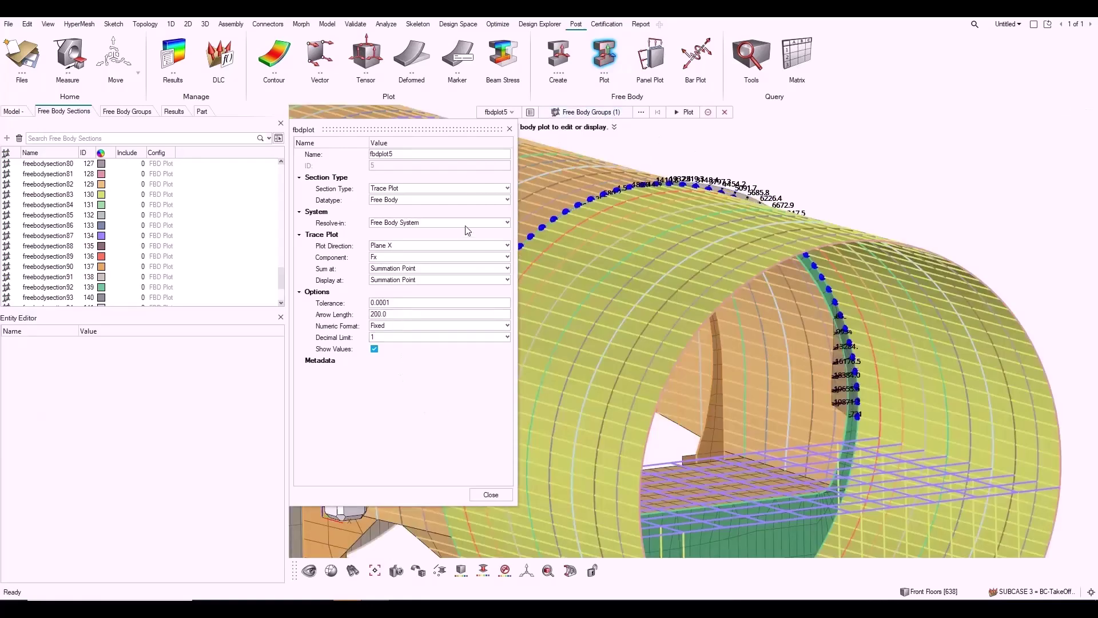
- View the fuselage from the rear with translucent shading
{"action": "left_click_drag", "start_coordinate": [444, 129], "coordinate": [250, 126]}
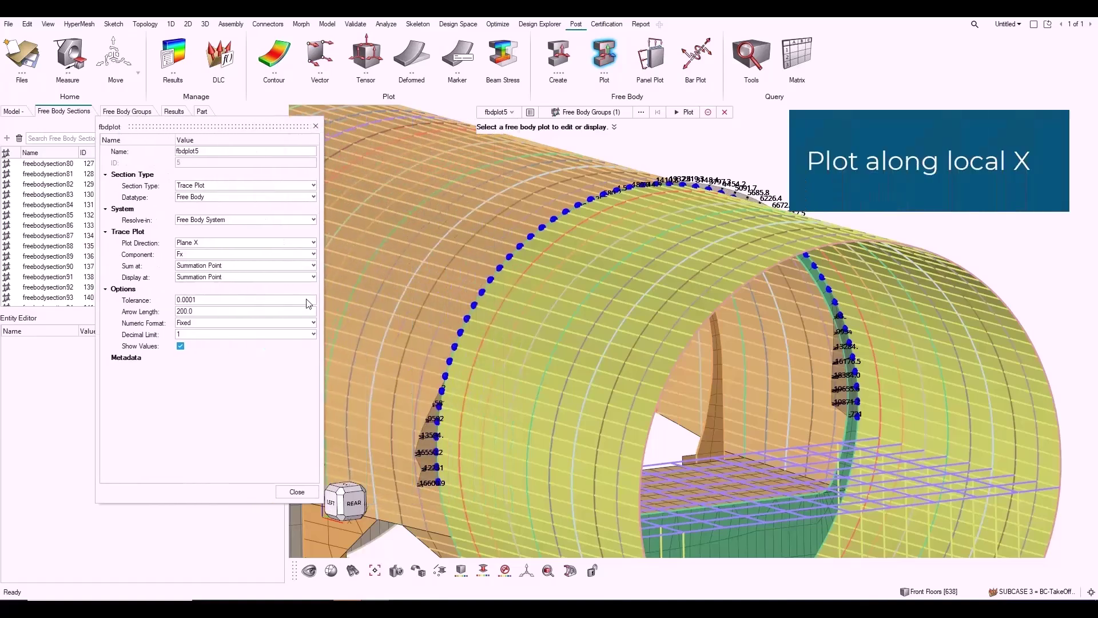
{"action": "left_click", "coordinate": [360, 515]}
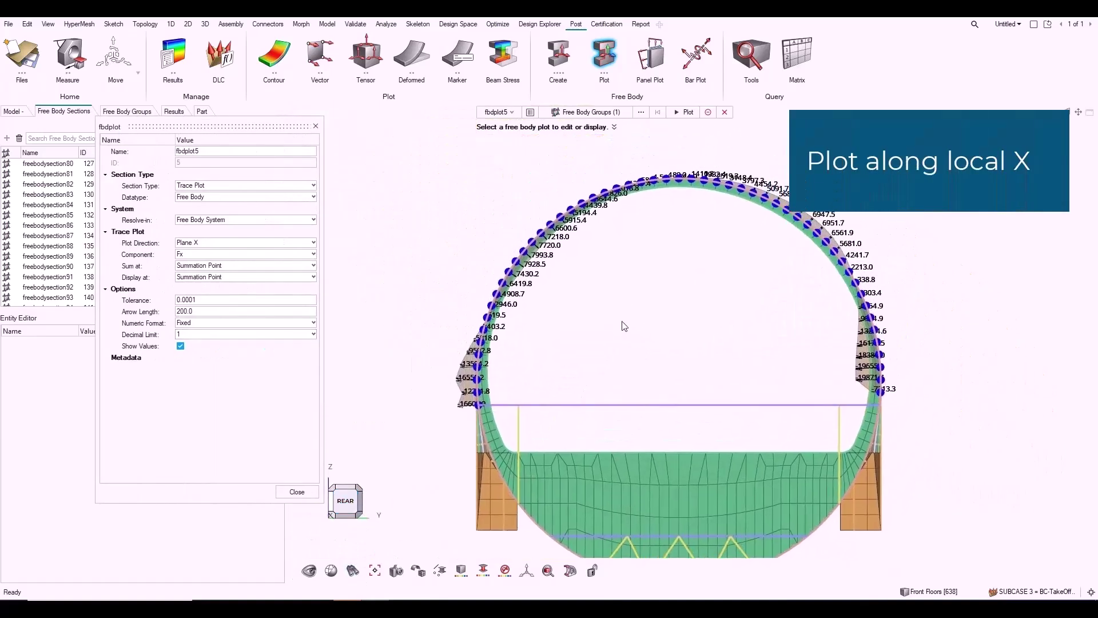
{"action": "right_click_drag", "start_coordinate": [622, 322], "coordinate": [617, 329]}
{"action": "left_click", "coordinate": [420, 571]}
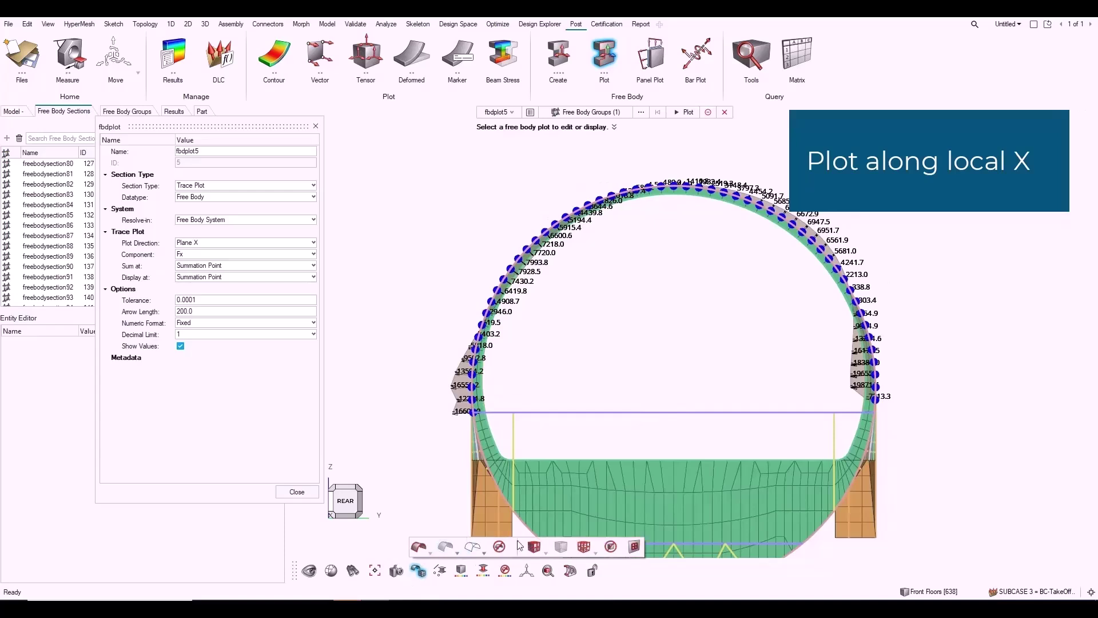
{"action": "left_click", "coordinate": [561, 550]}
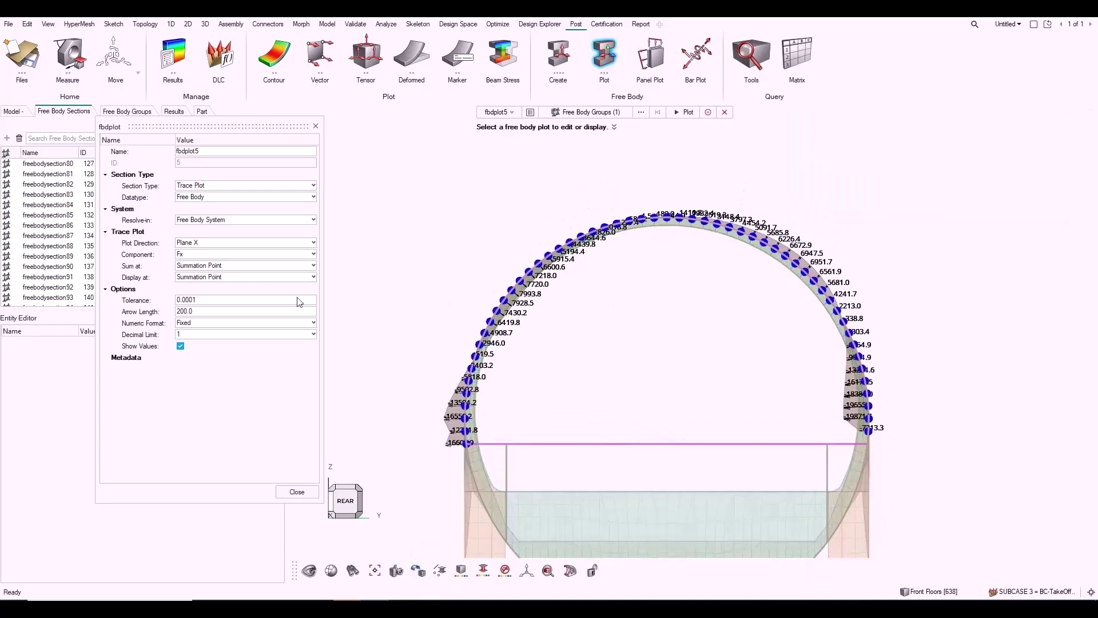
- Set the force arrow length to 500 and close the plot editor
{"action": "left_click", "coordinate": [213, 310]}
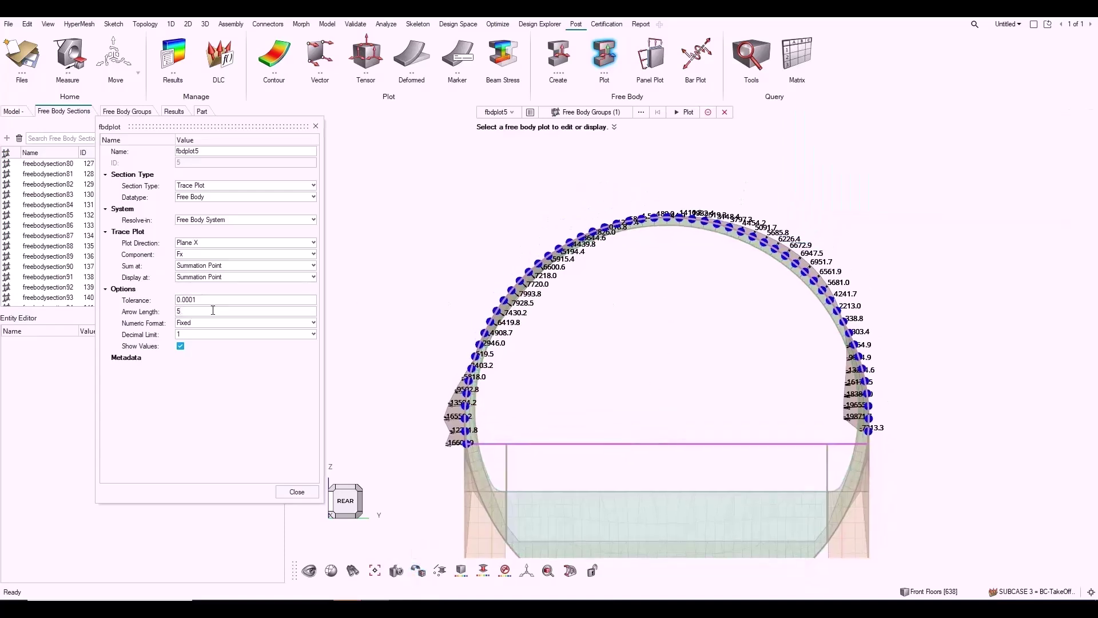
{"action": "type", "text": "500"}
{"action": "key", "text": "Return"}
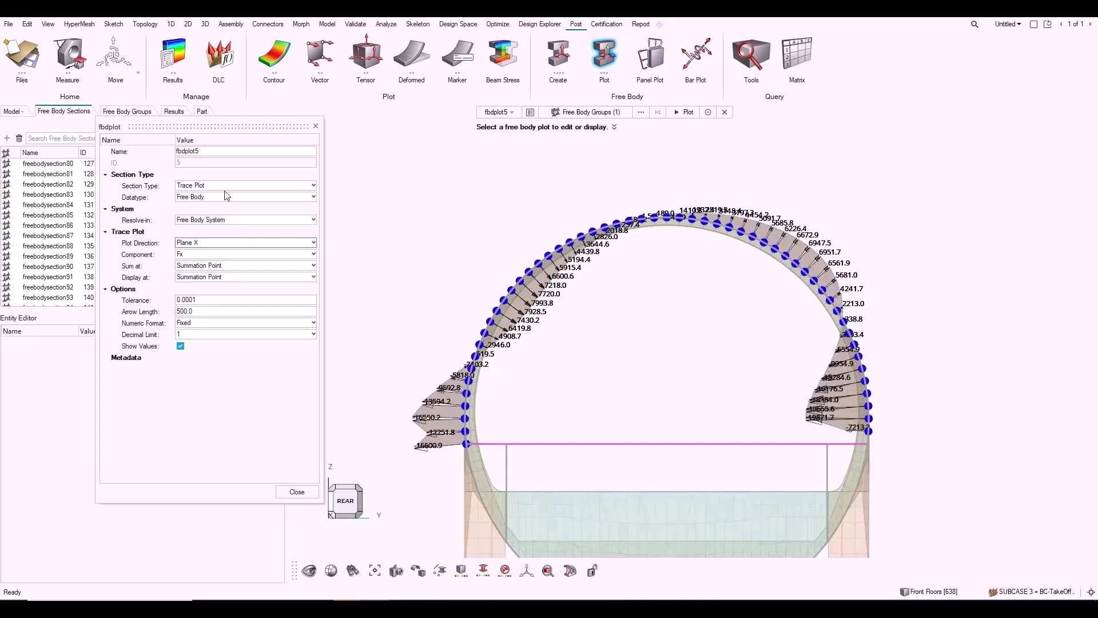
{"action": "left_click", "coordinate": [725, 112]}
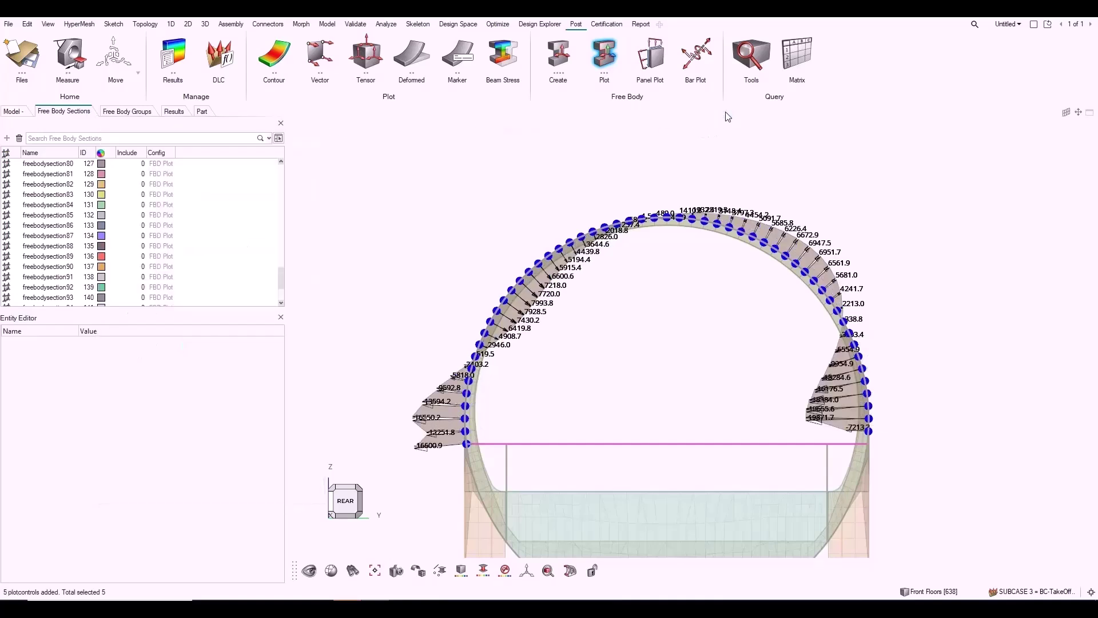
- Make SUBCASE 6, then SUBCASE 1, the current loadcase and orbit around the frame's trace plot
{"action": "left_click", "coordinate": [173, 112]}
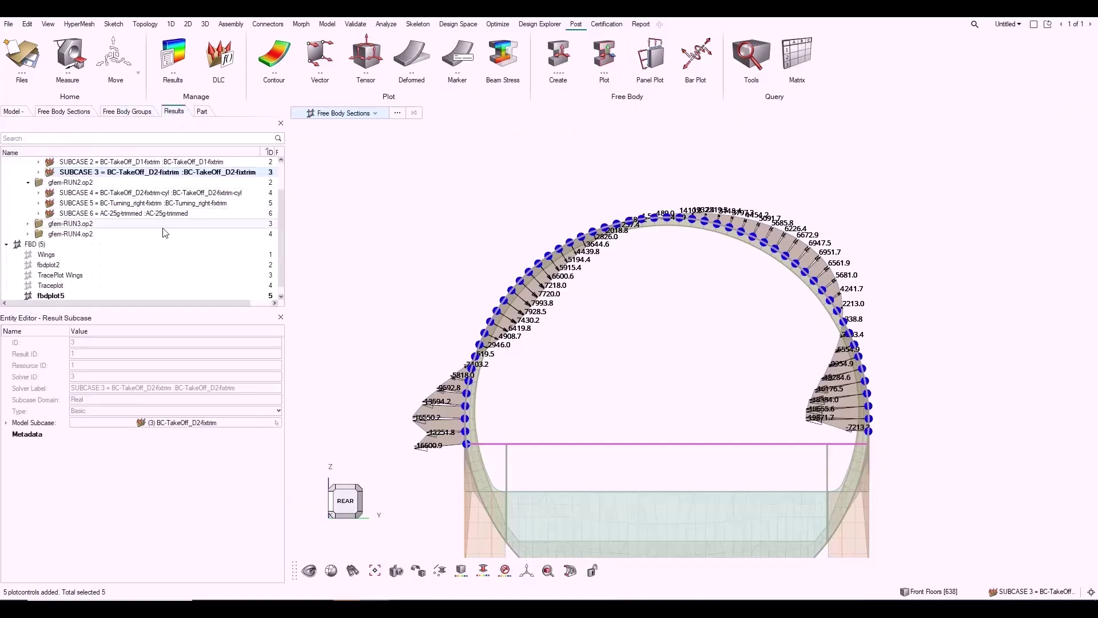
{"action": "left_click", "coordinate": [126, 214]}
{"action": "double_click", "coordinate": [127, 215]}
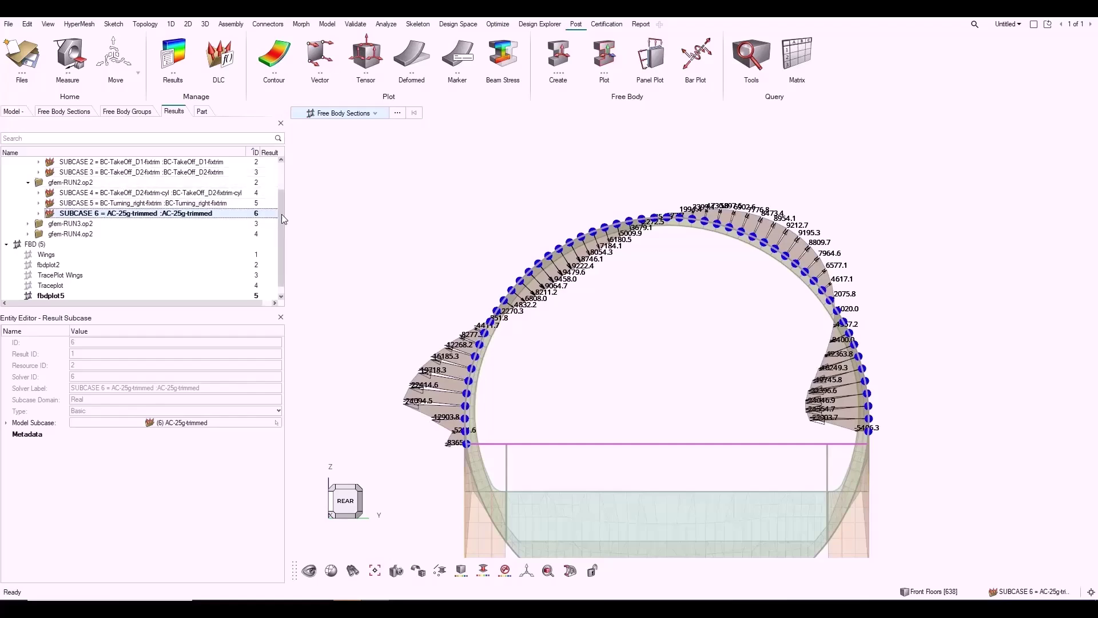
{"action": "left_click_drag", "start_coordinate": [281, 216], "coordinate": [275, 176]}
{"action": "left_click", "coordinate": [144, 193]}
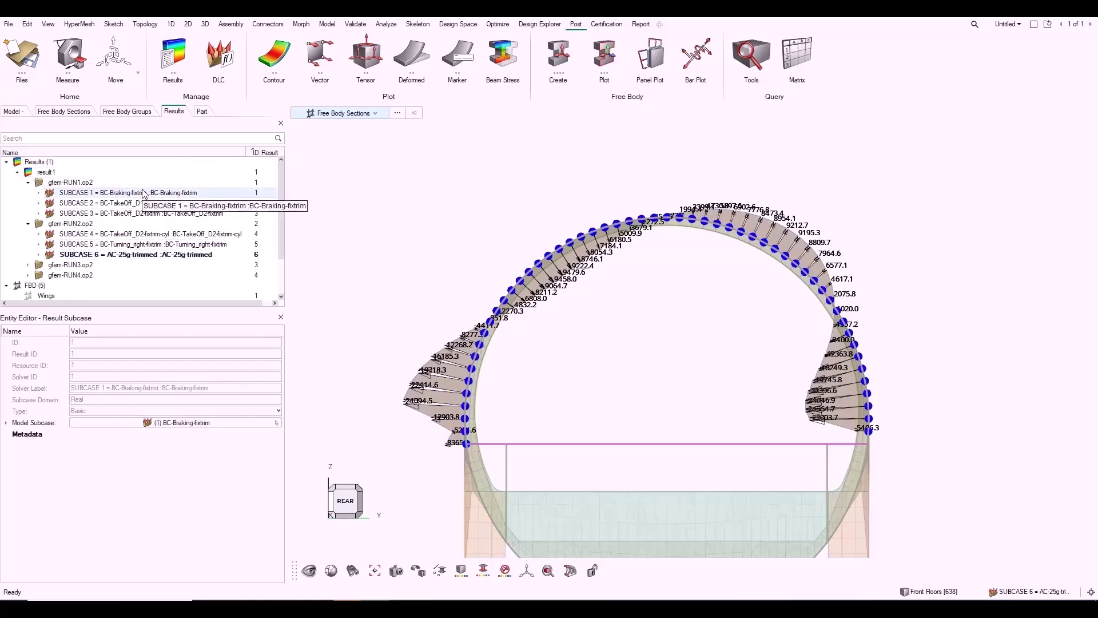
{"action": "double_click", "coordinate": [144, 193]}
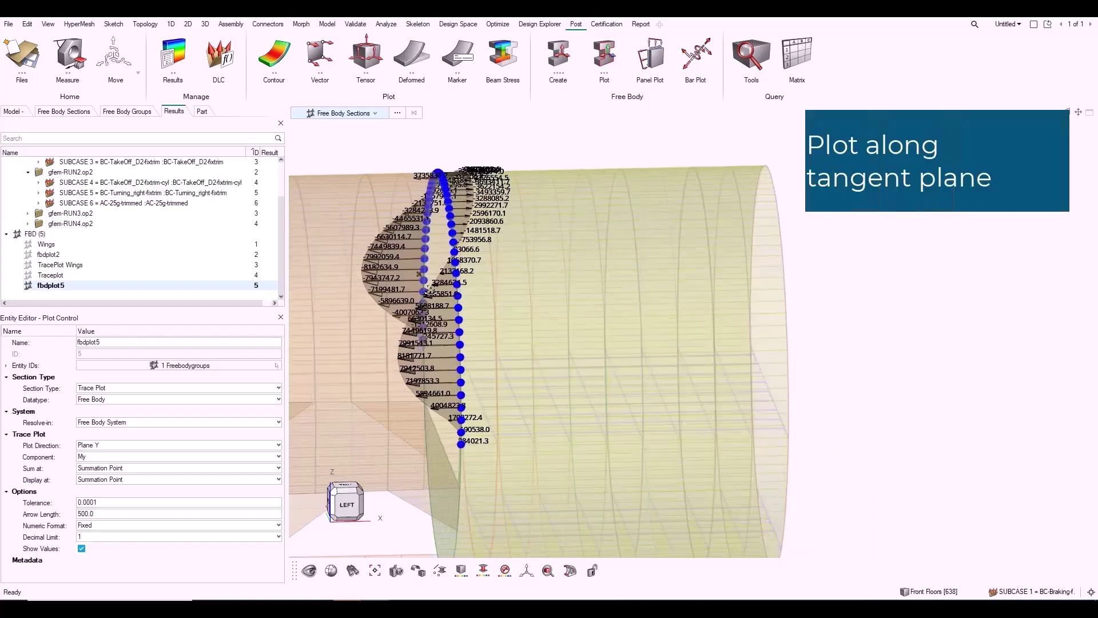
{"action": "scroll", "coordinate": [440, 313], "scroll_direction": "up", "scroll_amount": 2}
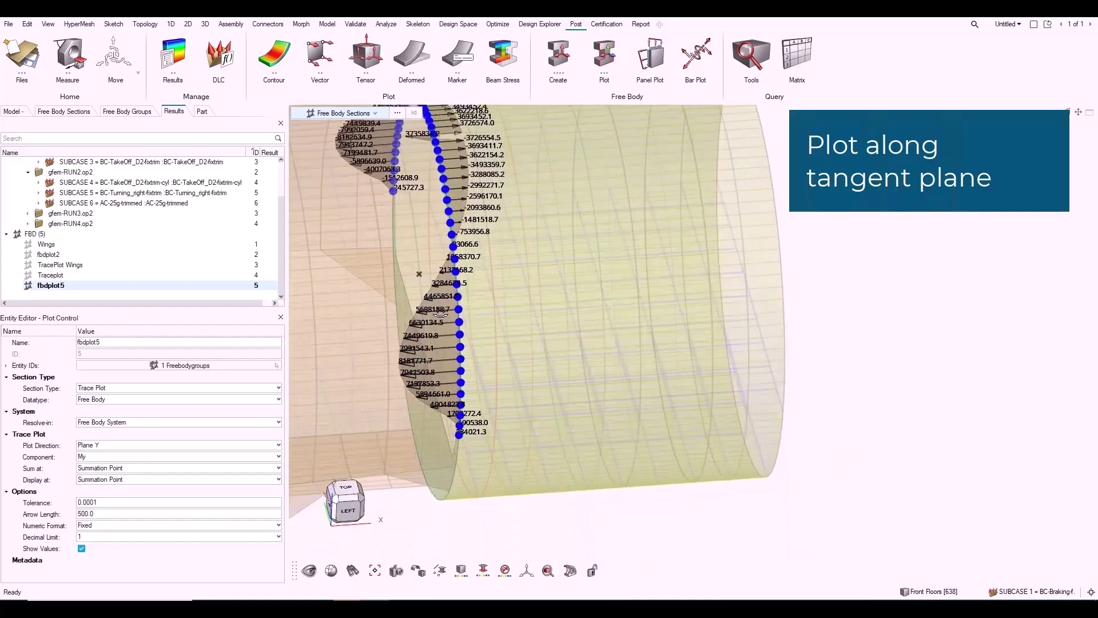
{"action": "middle_click_drag", "start_coordinate": [440, 313], "coordinate": [454, 293]}
{"action": "mouse_move", "coordinate": [449, 287]}
{"action": "right_mouse_down"}
{"action": "mouse_move", "coordinate": [652, 298]}
{"action": "mouse_move", "coordinate": [672, 287]}
{"action": "right_mouse_up"}
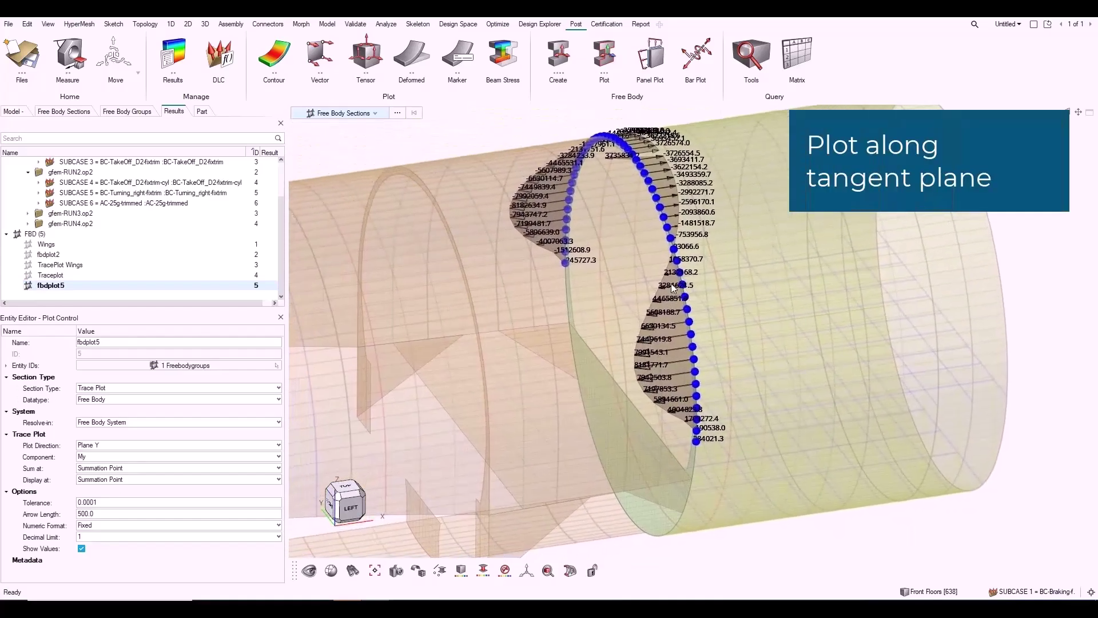
{"action": "left_click_drag", "start_coordinate": [721, 371], "coordinate": [708, 354], "text": "ctrl"}
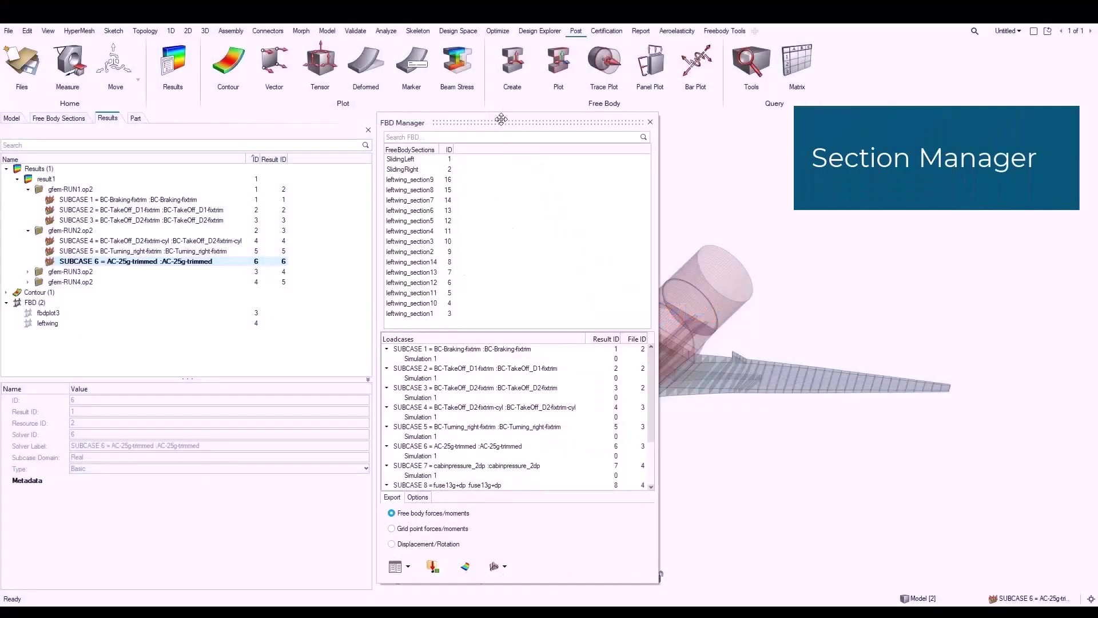
- Select leftwing_section9–12 and SUBCASE 1–5, then export a Summary Table
{"action": "left_click_drag", "start_coordinate": [501, 119], "coordinate": [345, 58]}
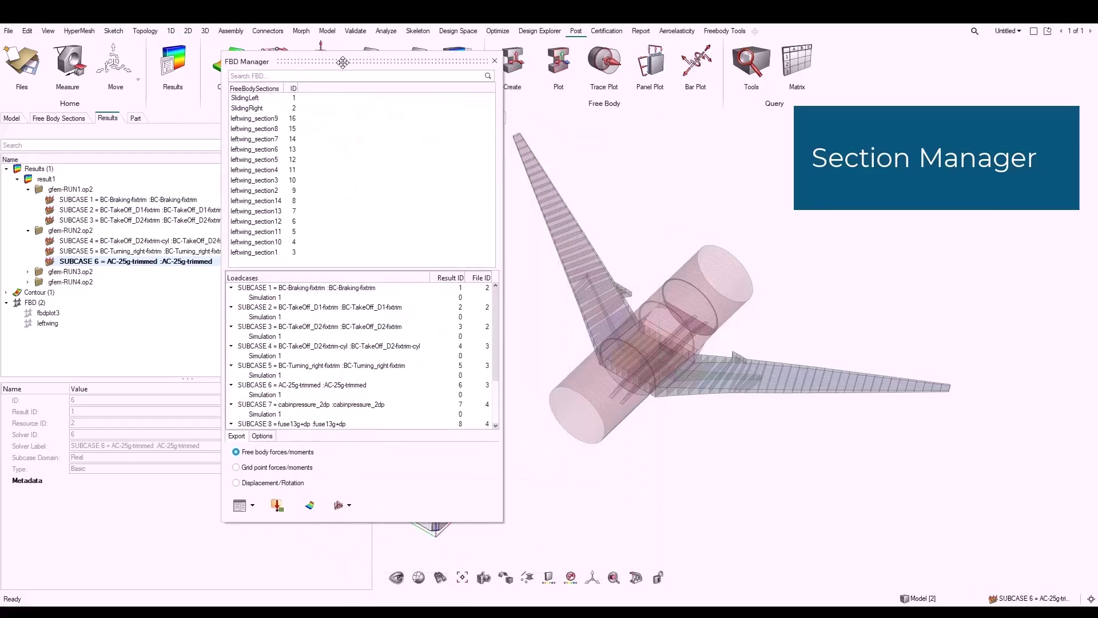
{"action": "left_click", "coordinate": [258, 120]}
{"action": "left_click", "coordinate": [250, 222], "text": "shift"}
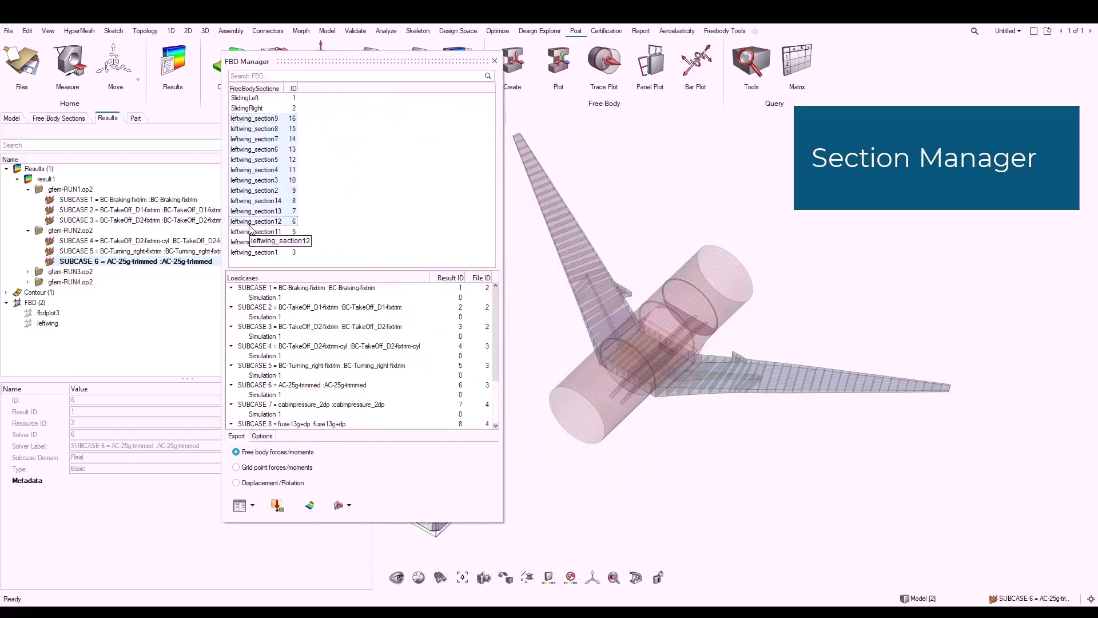
{"action": "left_click", "coordinate": [278, 297]}
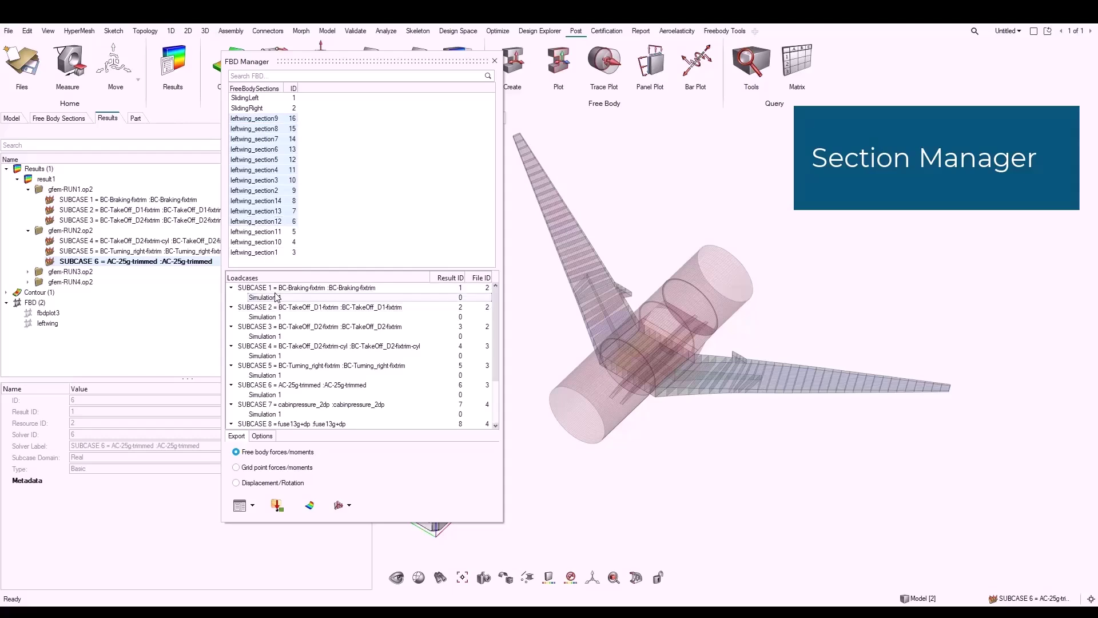
{"action": "left_click", "coordinate": [281, 376], "text": "shift"}
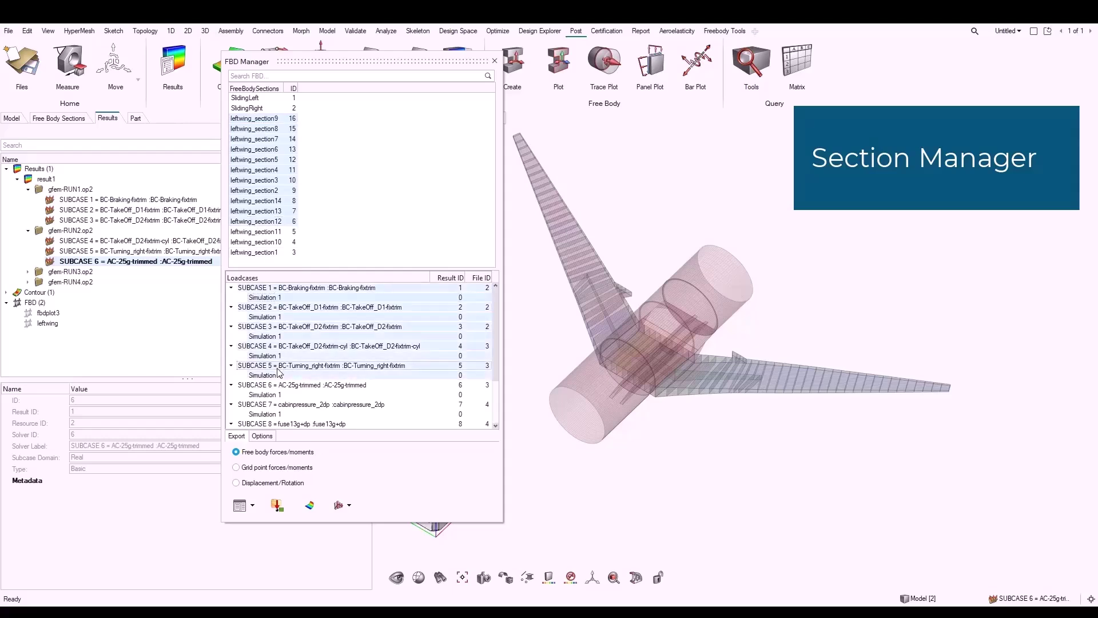
{"action": "left_click", "coordinate": [251, 505]}
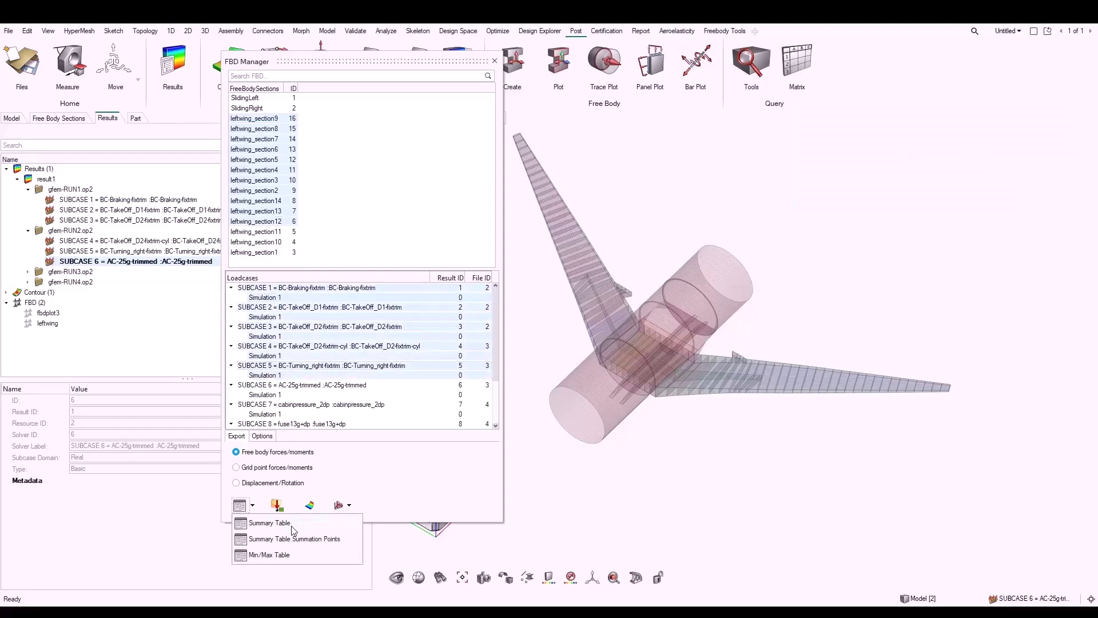
{"action": "left_click", "coordinate": [293, 524]}
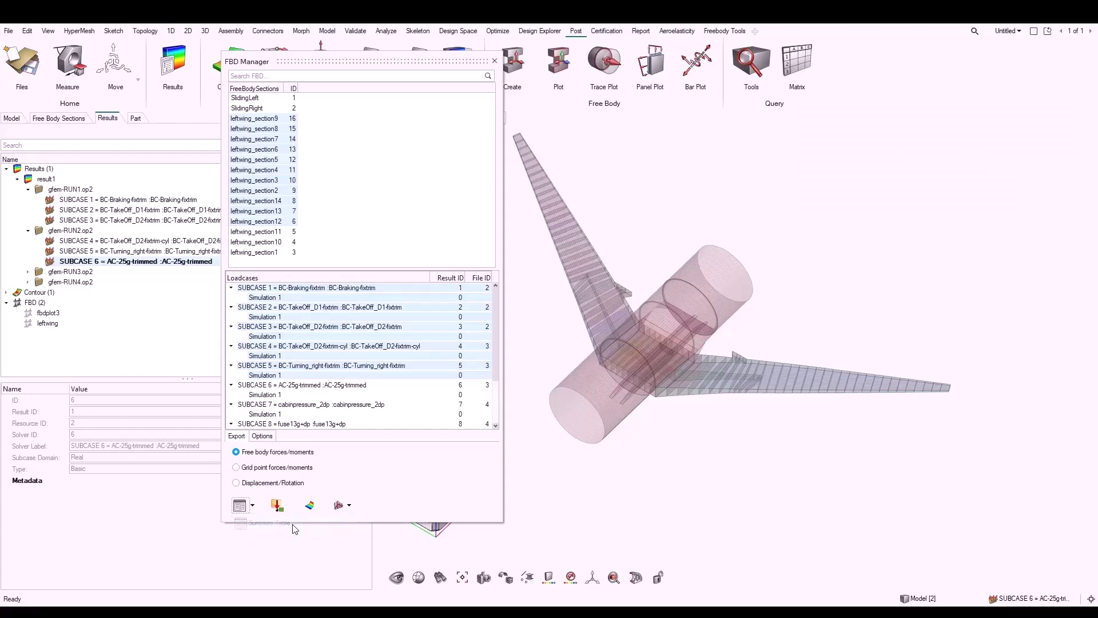